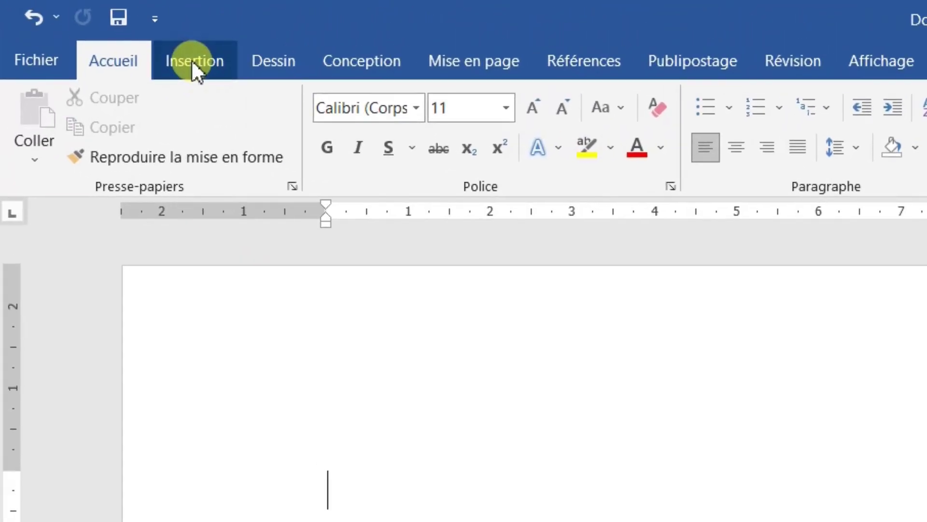
- Insert a table with 7 columns and 5 rows into the blank document using the size grid
{"action": "left_click", "coordinate": [200, 60]}
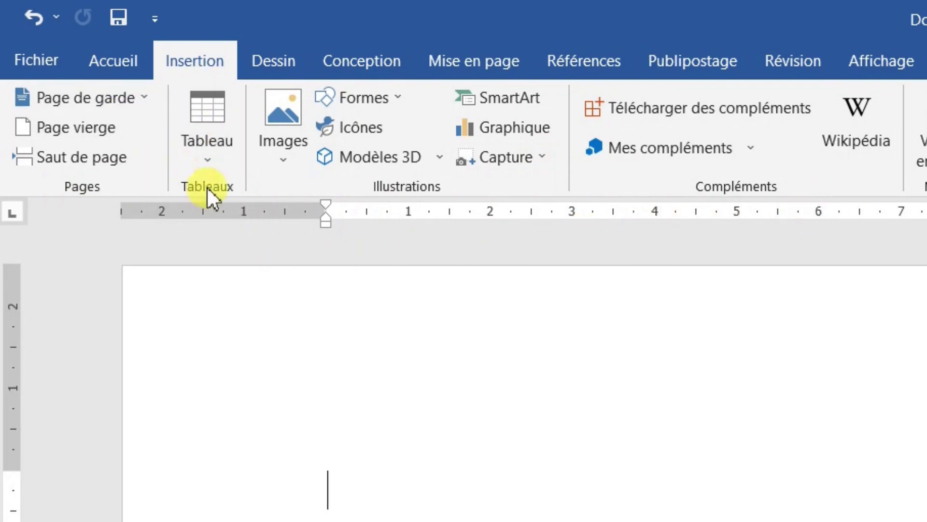
{"action": "left_click", "coordinate": [210, 161]}
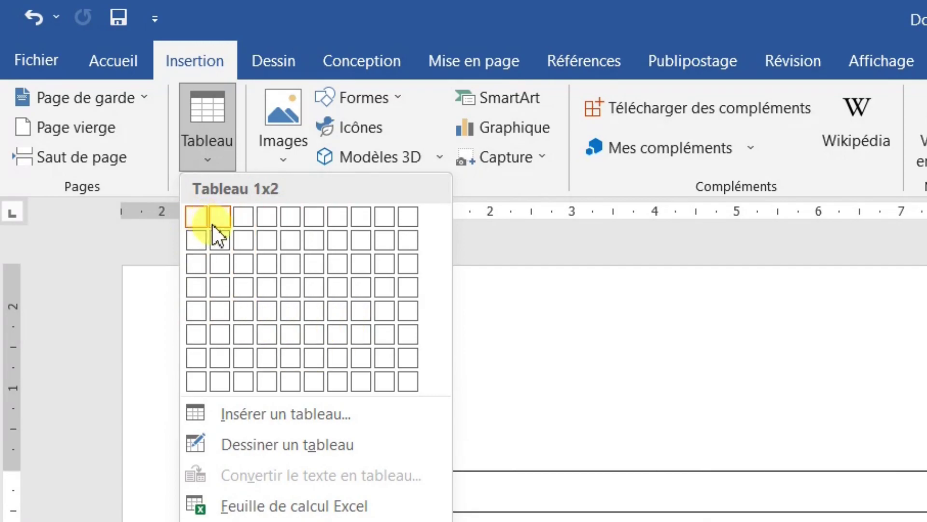
{"action": "left_click", "coordinate": [350, 322]}
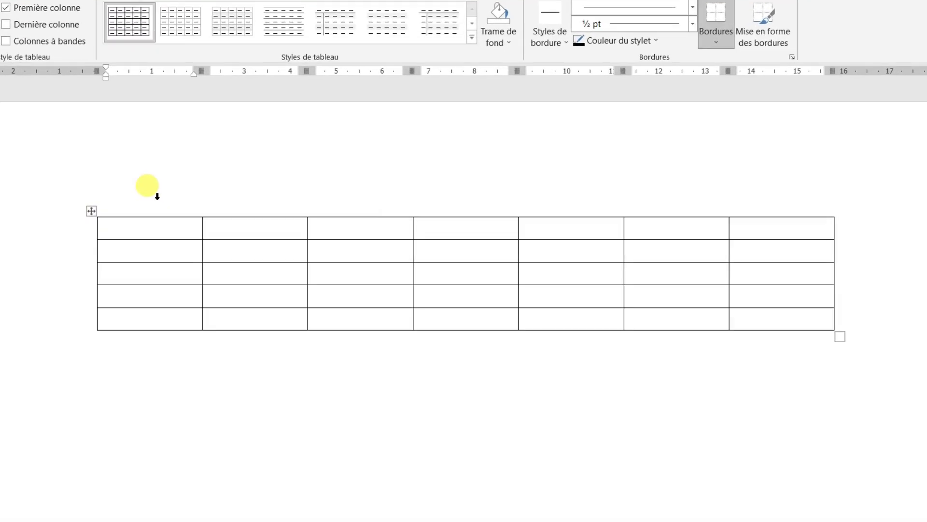
- Select the table's columns one after another, from the first to the last
{"action": "left_click", "coordinate": [205, 219]}
{"action": "left_click", "coordinate": [285, 218]}
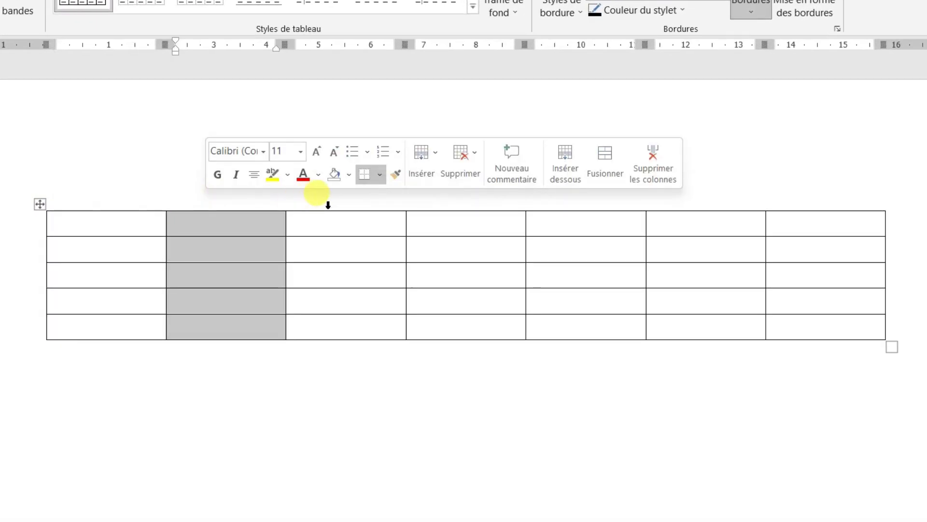
{"action": "left_click", "coordinate": [333, 205]}
{"action": "left_click", "coordinate": [464, 205]}
{"action": "left_click", "coordinate": [623, 205]}
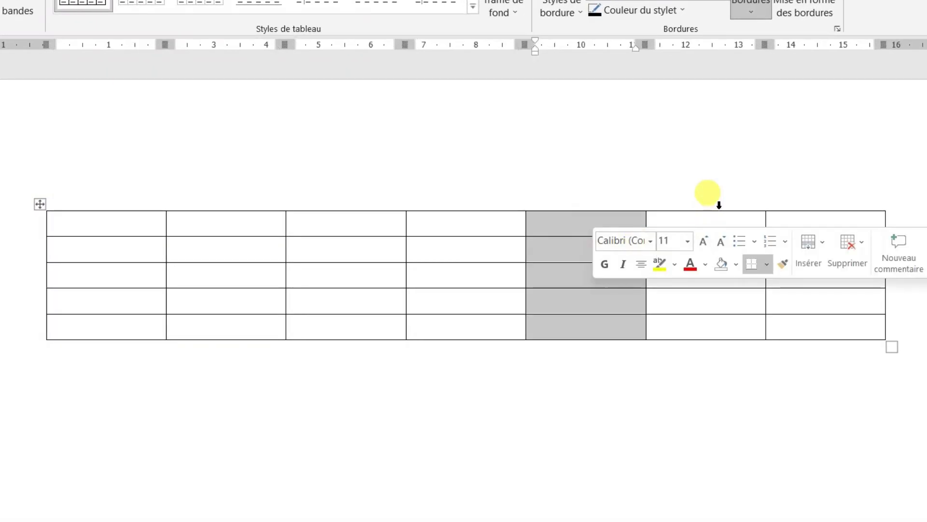
{"action": "left_click", "coordinate": [719, 205]}
{"action": "left_click", "coordinate": [801, 205]}
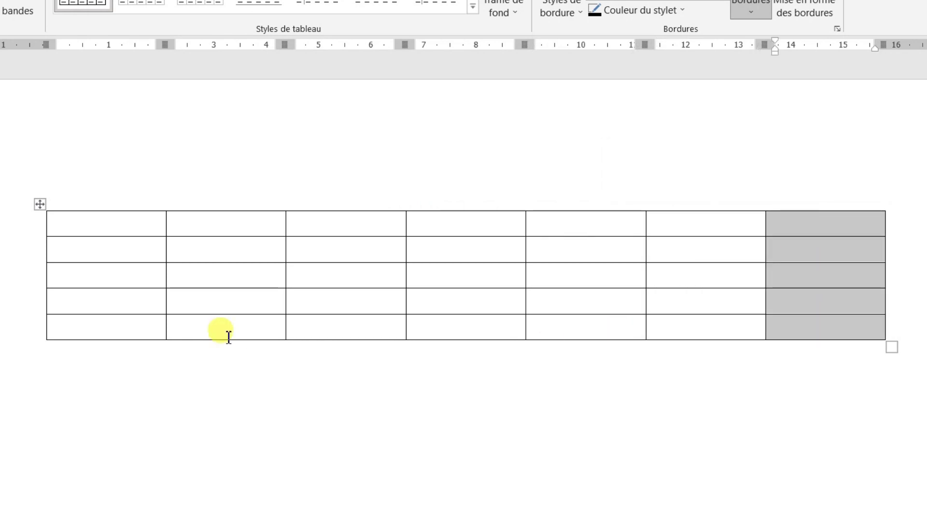
- Select the table's rows one after another from first to last, and clear the selection in the last row
{"action": "left_click", "coordinate": [7, 225]}
{"action": "left_click", "coordinate": [9, 251]}
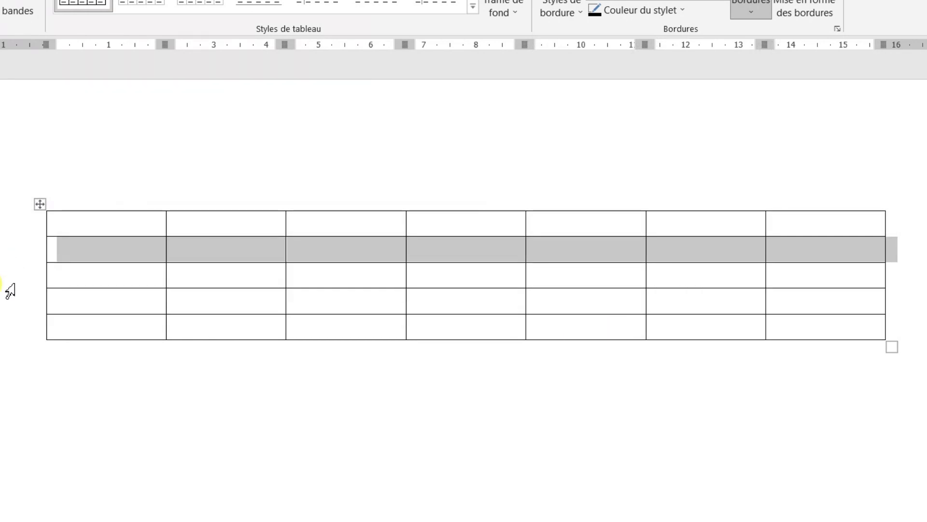
{"action": "left_click", "coordinate": [11, 282]}
{"action": "left_click", "coordinate": [14, 304]}
{"action": "left_click", "coordinate": [19, 326]}
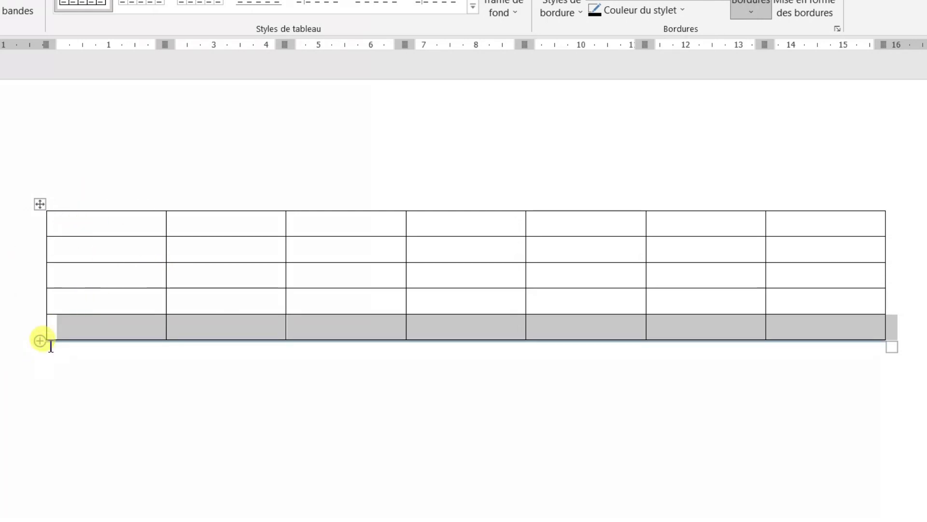
{"action": "left_click", "coordinate": [96, 328]}
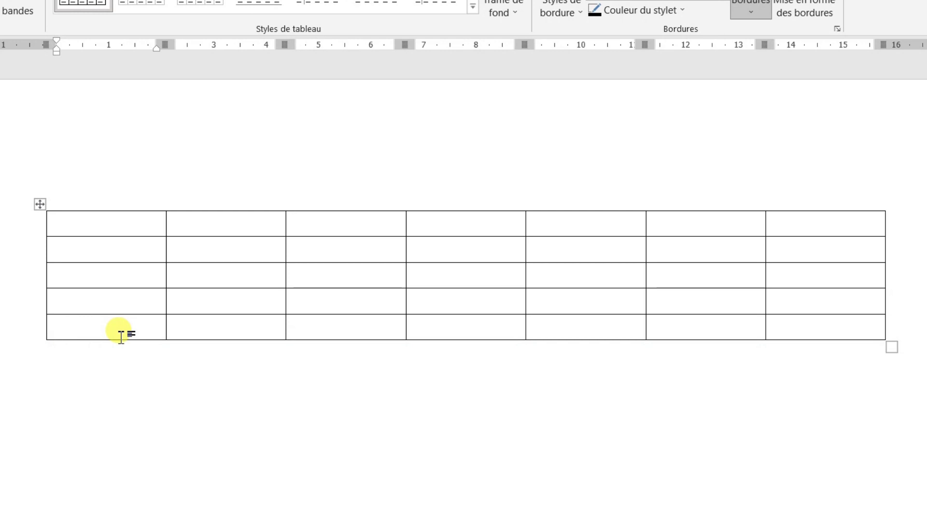
- Insert three new rows between the fourth row and the last row of the table
{"action": "mouse_move", "coordinate": [38, 317]}
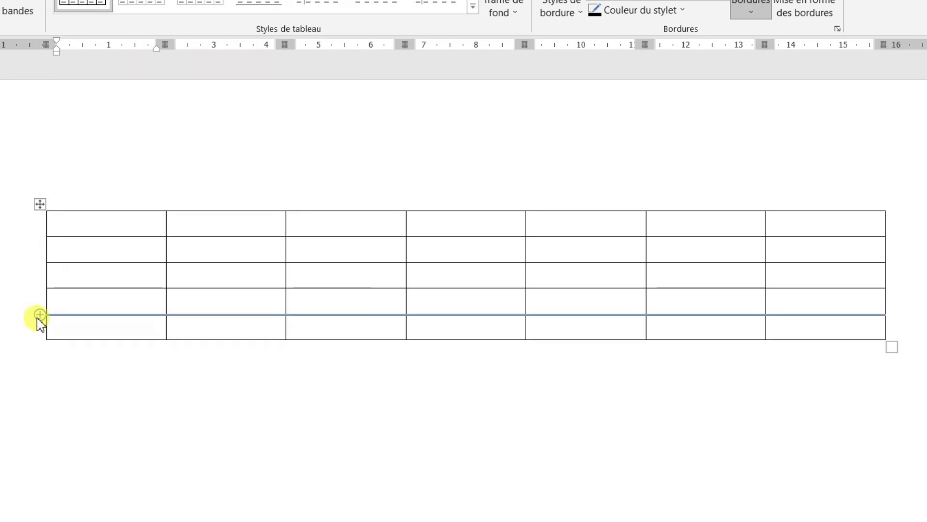
{"action": "mouse_move", "coordinate": [45, 341]}
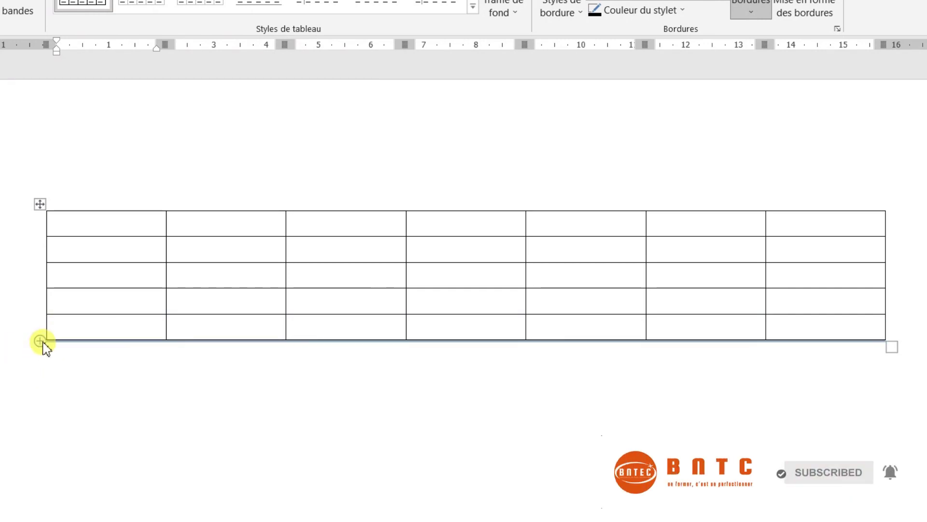
{"action": "left_click", "coordinate": [39, 314]}
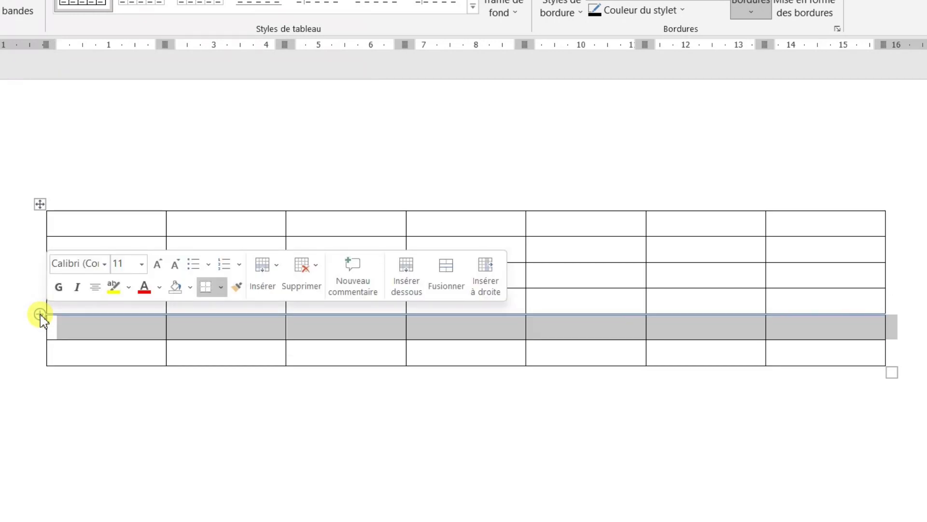
{"action": "left_click", "coordinate": [40, 314]}
{"action": "left_click", "coordinate": [39, 314]}
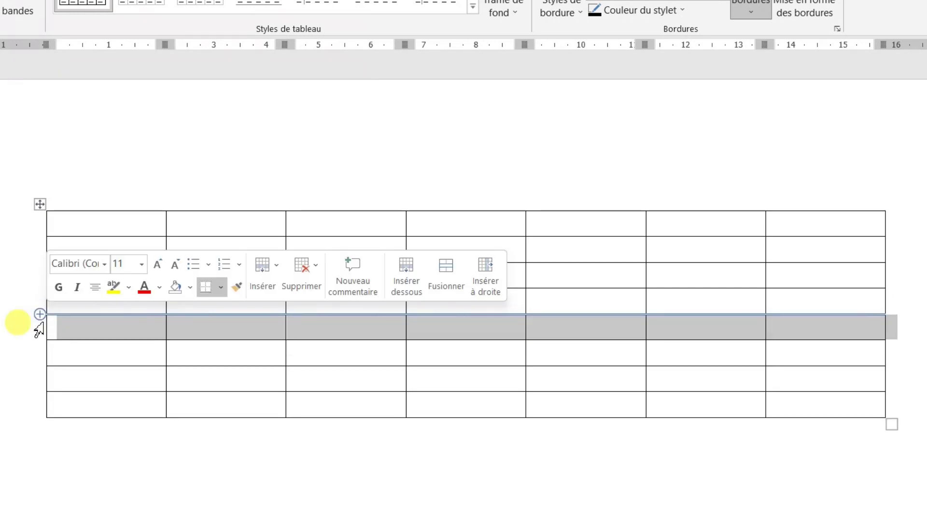
{"action": "left_click", "coordinate": [700, 251]}
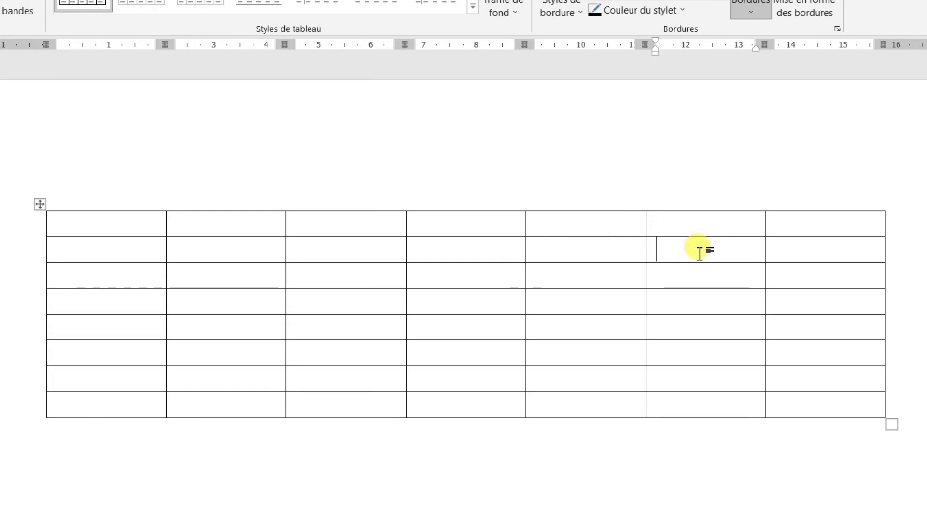
- Insert two new columns between the fifth and sixth columns of the table
{"action": "mouse_move", "coordinate": [651, 207]}
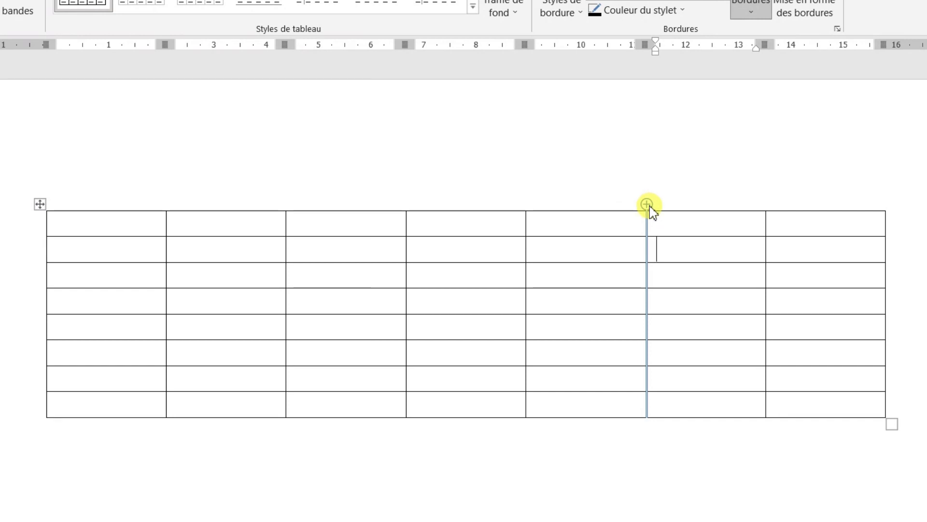
{"action": "left_click", "coordinate": [647, 204]}
{"action": "mouse_move", "coordinate": [676, 207]}
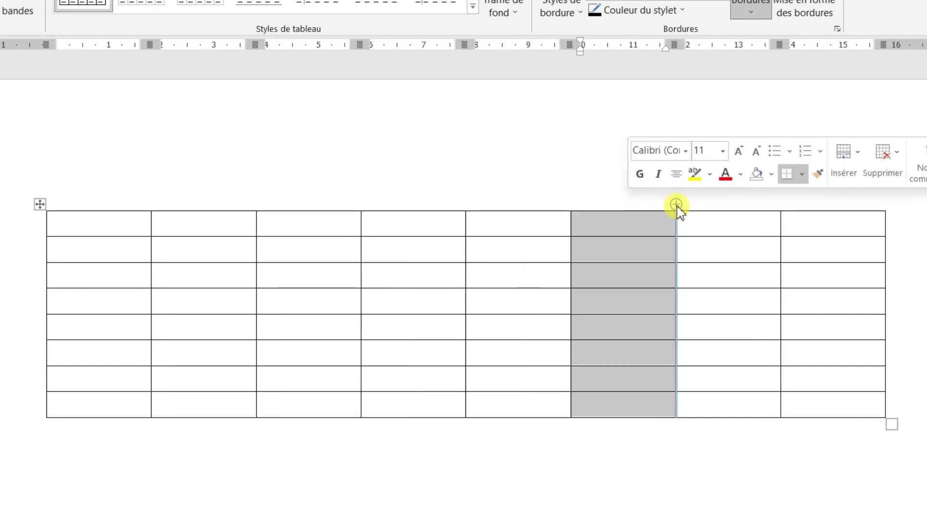
{"action": "left_click", "coordinate": [676, 205]}
{"action": "left_click", "coordinate": [437, 232]}
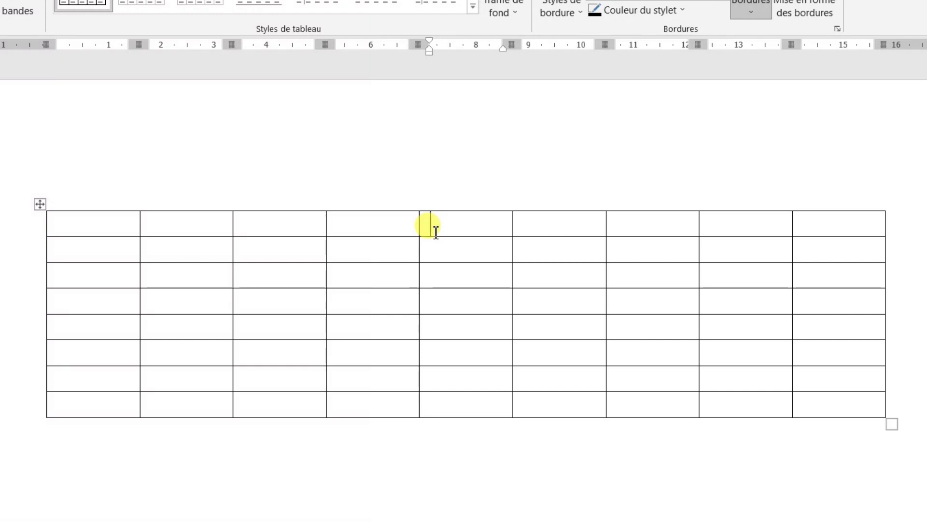
- Select the entire table and delete it from the document
{"action": "left_click", "coordinate": [40, 204]}
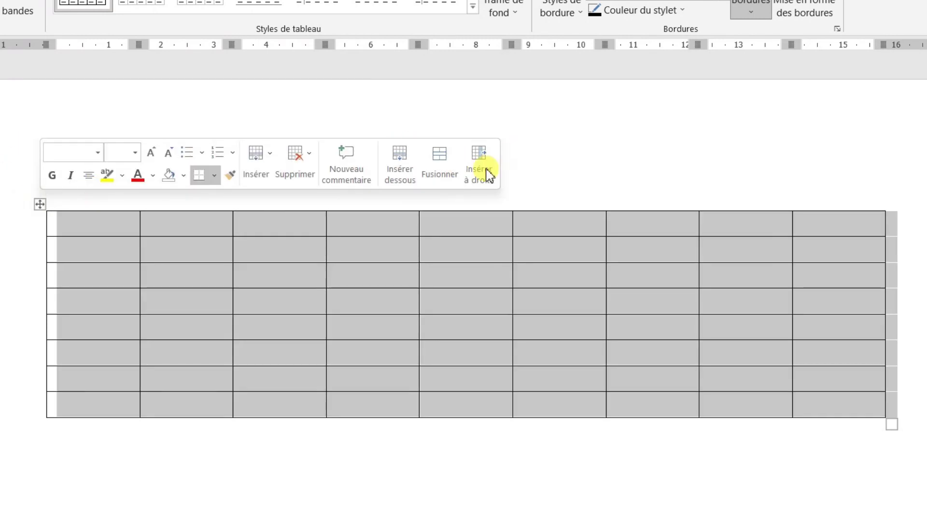
{"action": "left_click", "coordinate": [235, 228]}
{"action": "left_click", "coordinate": [41, 206]}
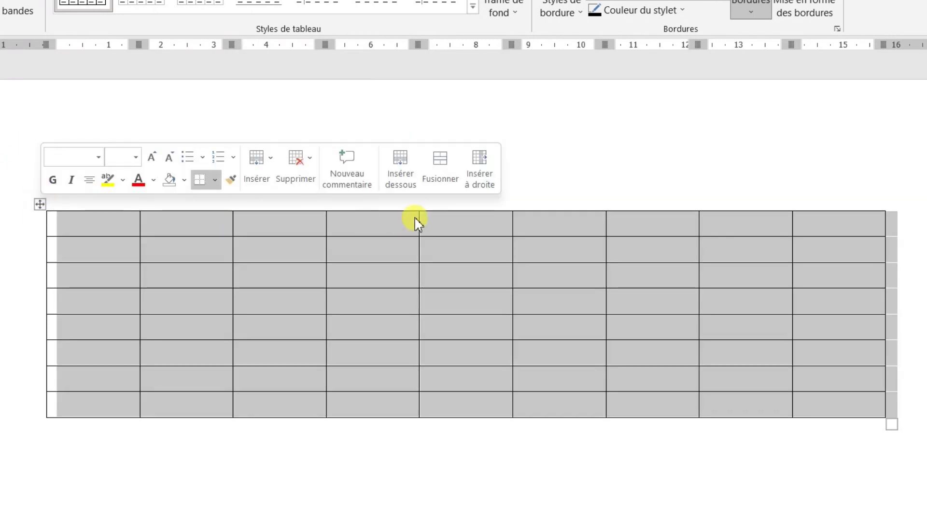
{"action": "left_click", "coordinate": [300, 181]}
{"action": "left_click", "coordinate": [338, 261]}
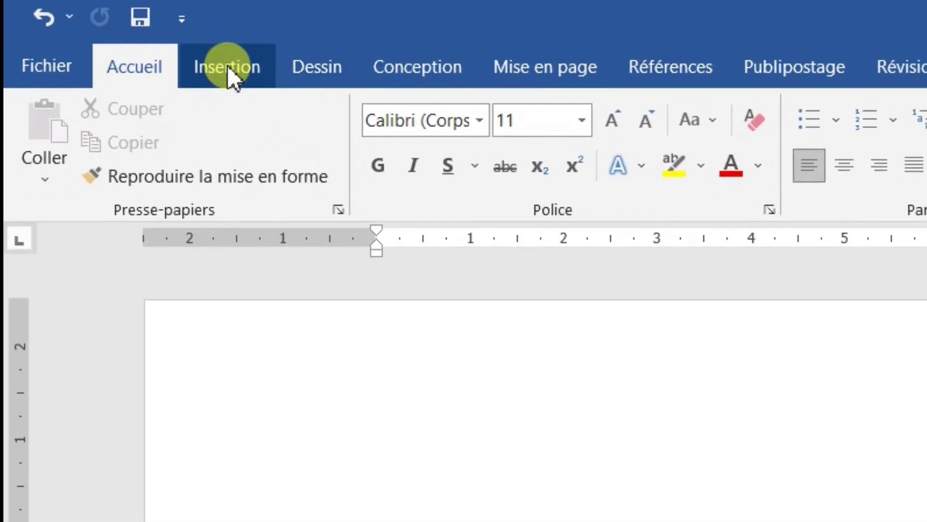
- Open the dialog for inserting a table with custom dimensions
{"action": "left_click", "coordinate": [229, 72]}
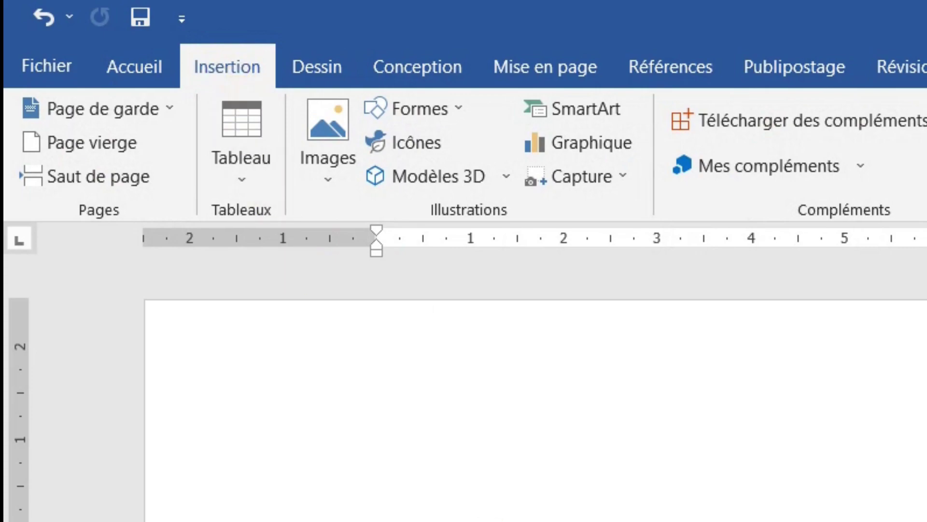
{"action": "left_click", "coordinate": [258, 174]}
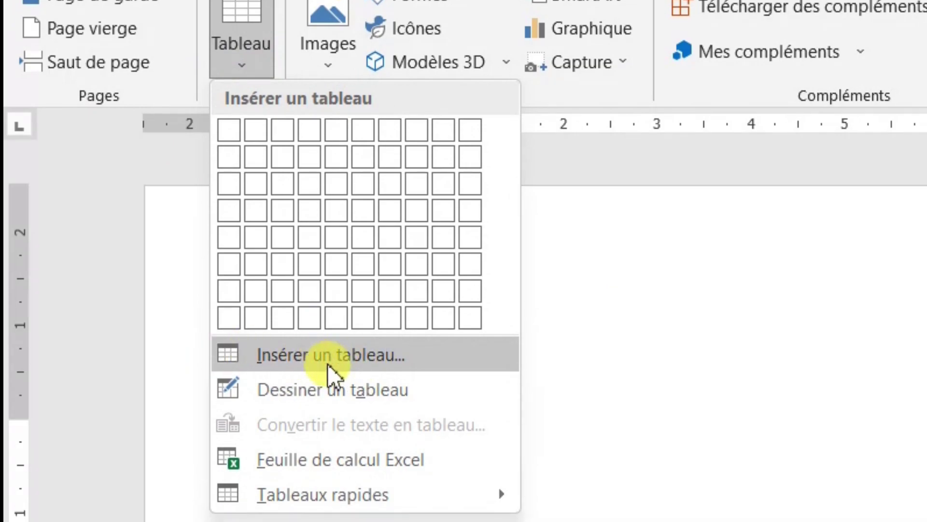
{"action": "left_click", "coordinate": [371, 358]}
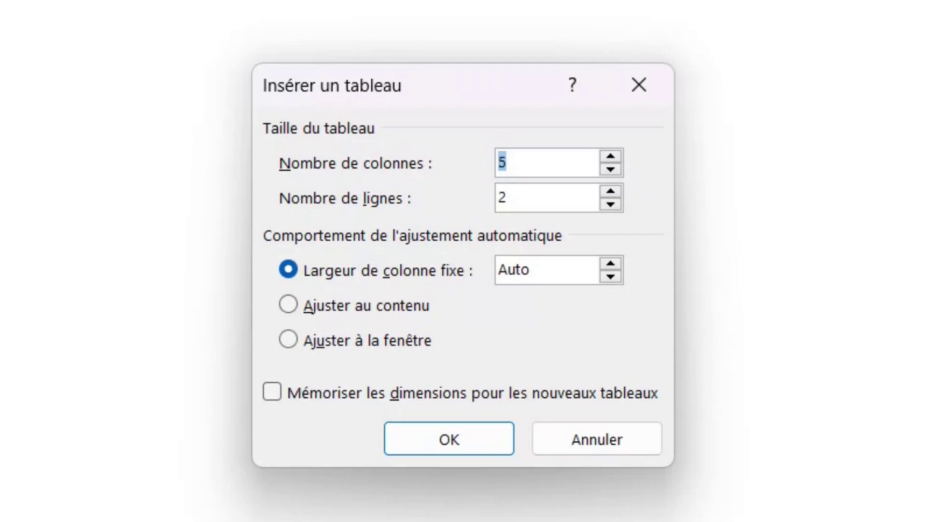
- Raise the number of columns for the new table to 9
{"action": "left_click", "coordinate": [518, 166]}
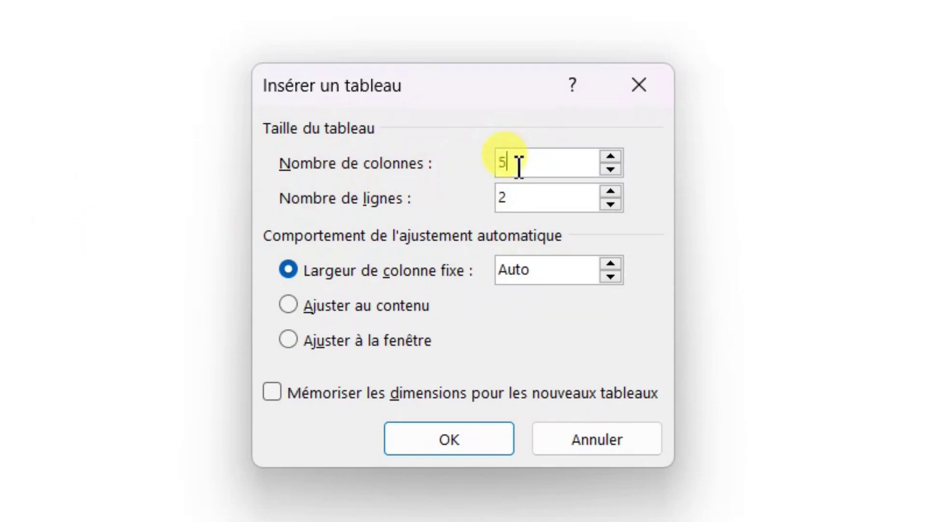
{"action": "left_click", "coordinate": [611, 155]}
{"action": "left_click", "coordinate": [611, 155]}
{"action": "left_click", "coordinate": [611, 156]}
{"action": "left_click", "coordinate": [611, 156]}
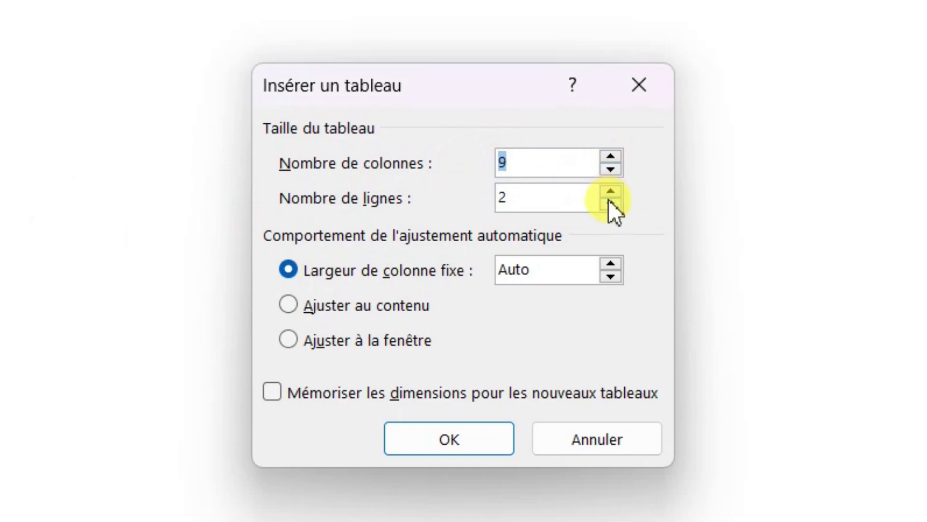
- Enter 12 as the number of columns for the new table
{"action": "left_click", "coordinate": [523, 166]}
{"action": "key", "text": "BackSpace"}
{"action": "type", "text": "12"}
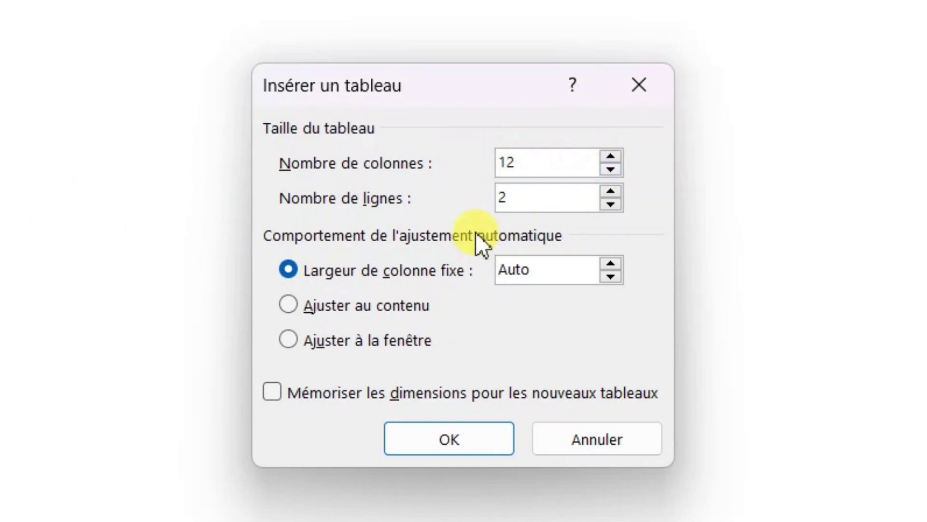
{"action": "left_click", "coordinate": [516, 195]}
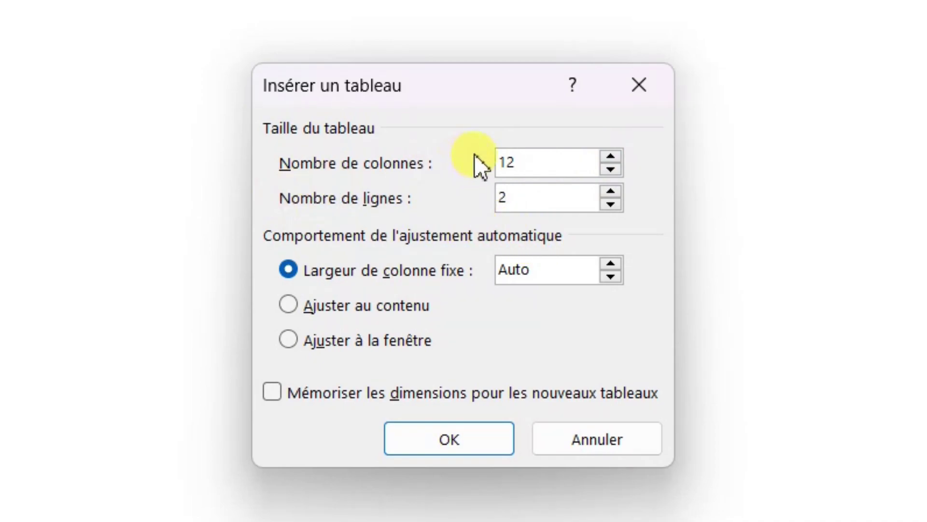
- Set the number of columns to 8 and create the table with 2 rows and automatic fixed column width
{"action": "left_click", "coordinate": [521, 161]}
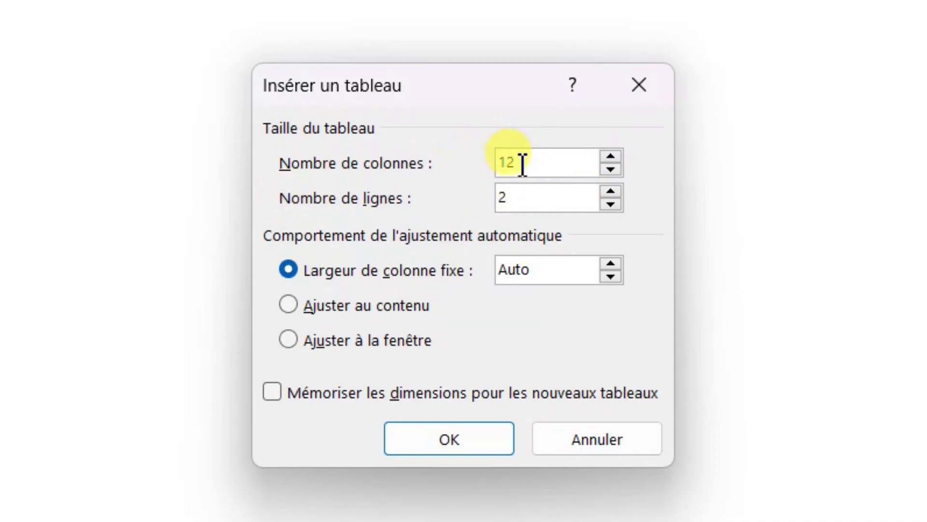
{"action": "key", "text": "BackSpace"}
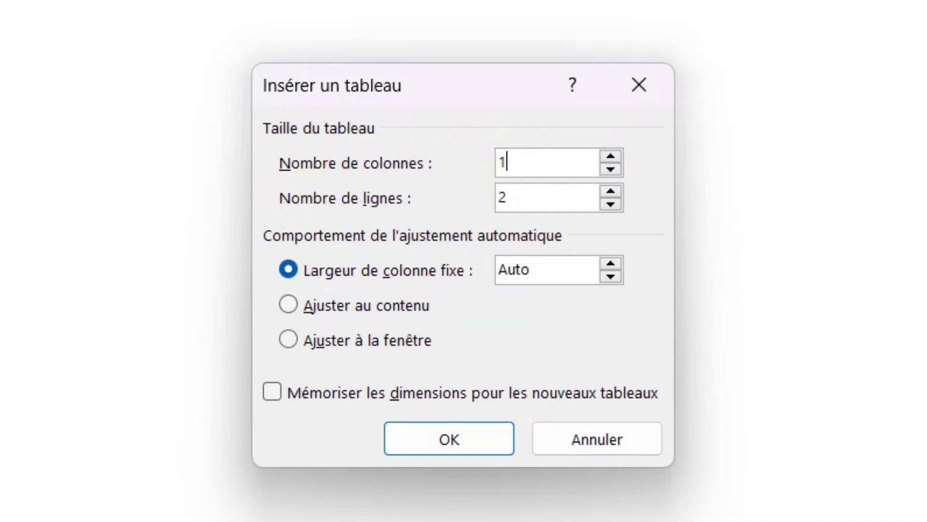
{"action": "type", "text": "5"}
{"action": "key", "text": "BackSpace"}
{"action": "key", "text": "BackSpace"}
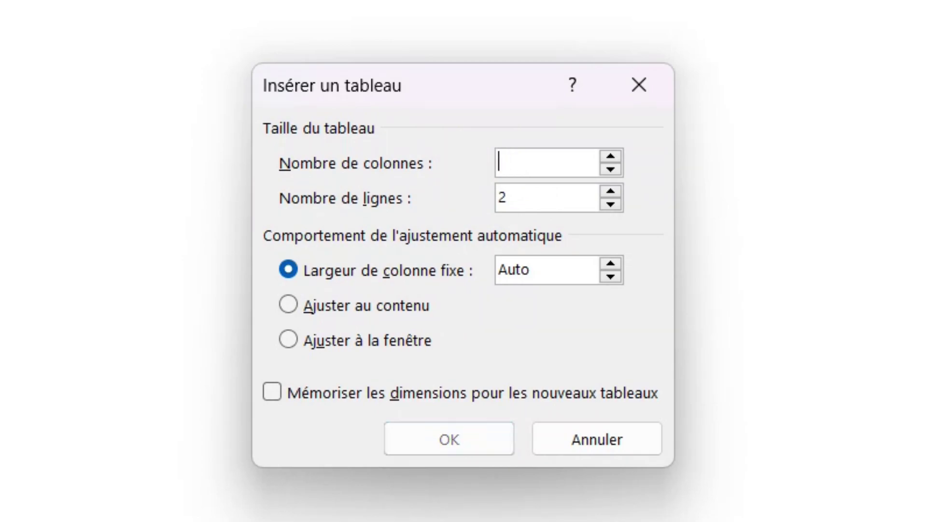
{"action": "type", "text": "8"}
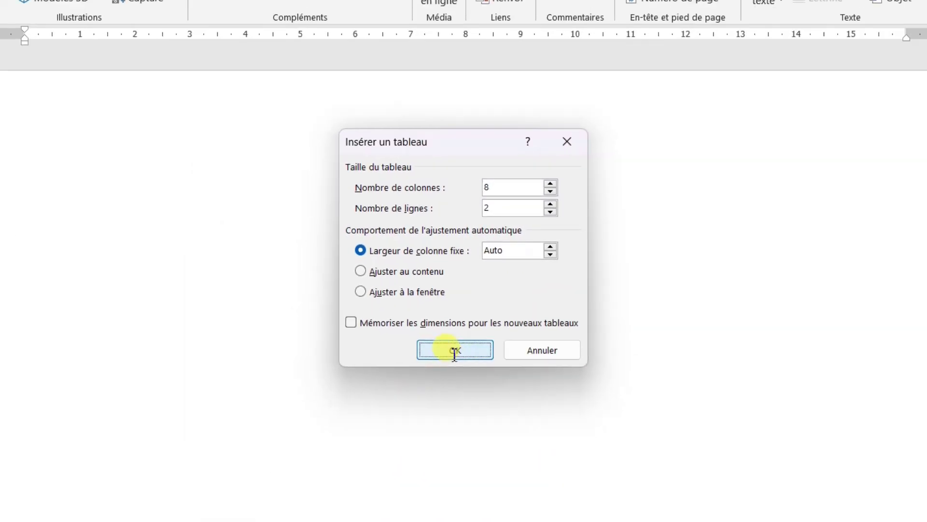
{"action": "left_click", "coordinate": [446, 440]}
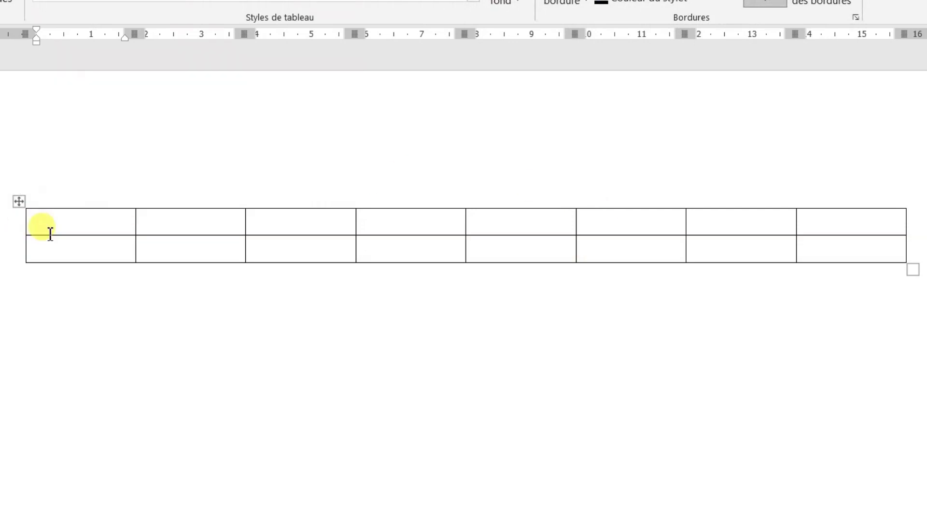
- Delete the whole two-row, eight-column table from the document
{"action": "left_click", "coordinate": [18, 201]}
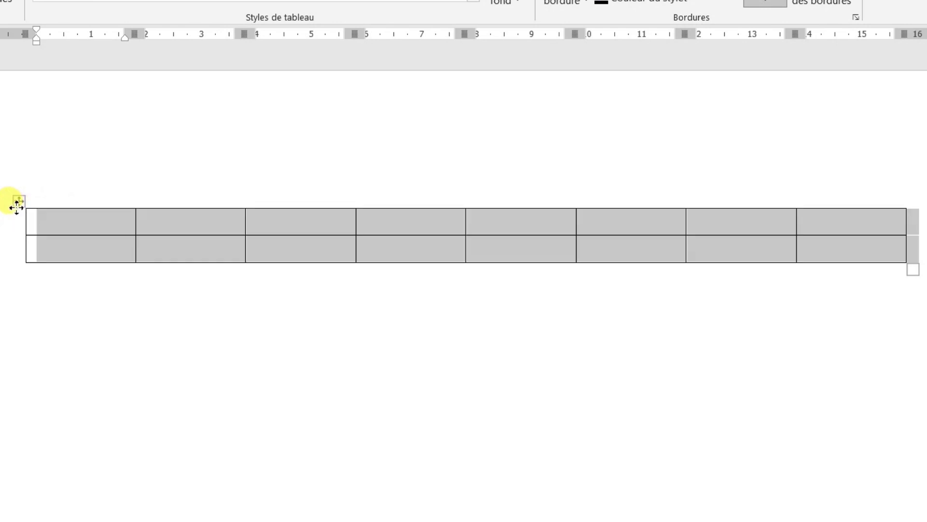
{"action": "left_click", "coordinate": [290, 180]}
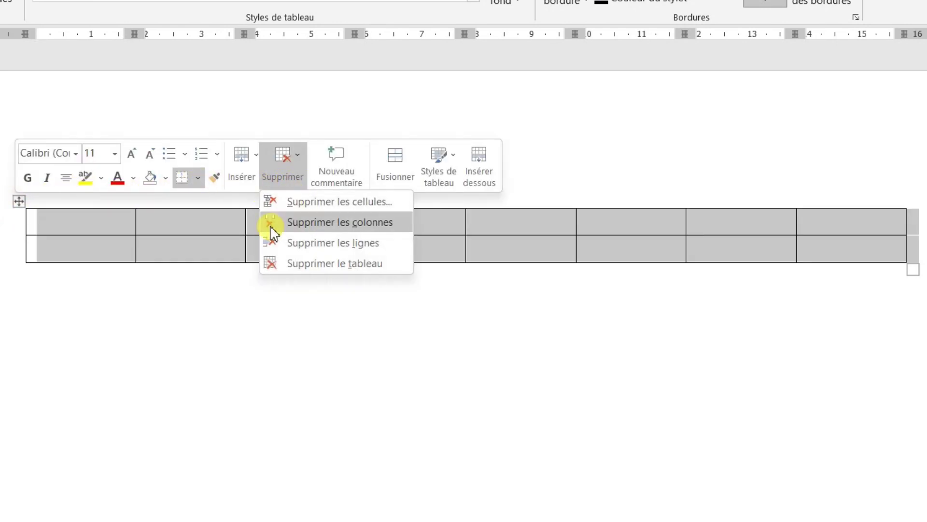
{"action": "left_click", "coordinate": [321, 269]}
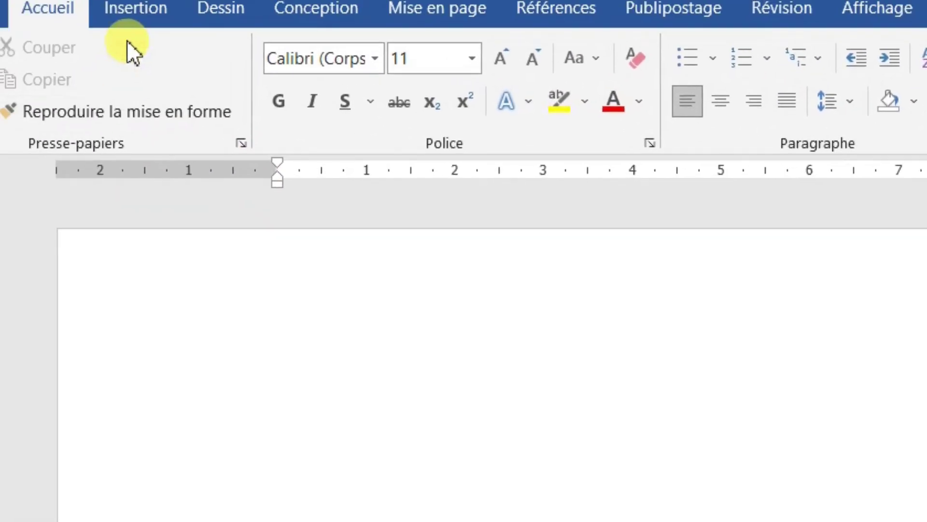
- Insert a table of 5 columns and 2 rows that adjusts to its content, and enter bntec in the first cell
{"action": "left_click", "coordinate": [137, 4]}
{"action": "left_click", "coordinate": [247, 167]}
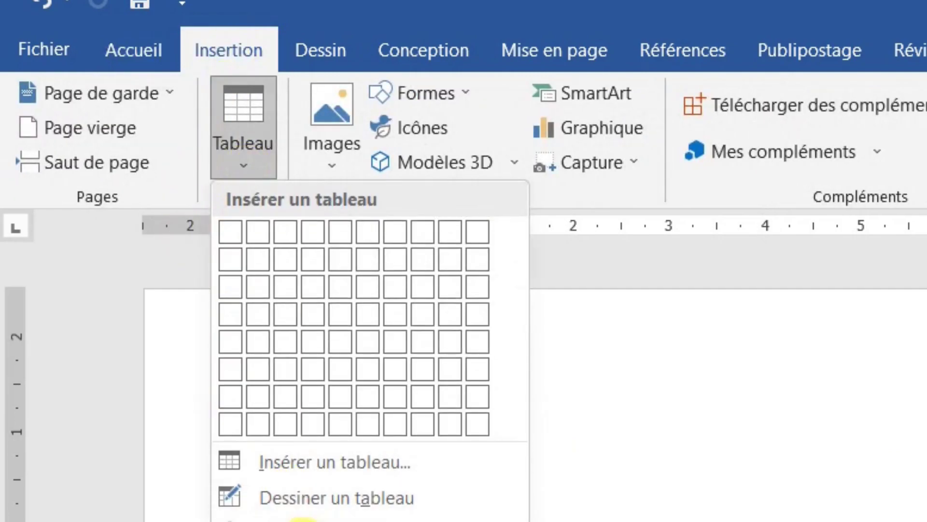
{"action": "left_click", "coordinate": [330, 464]}
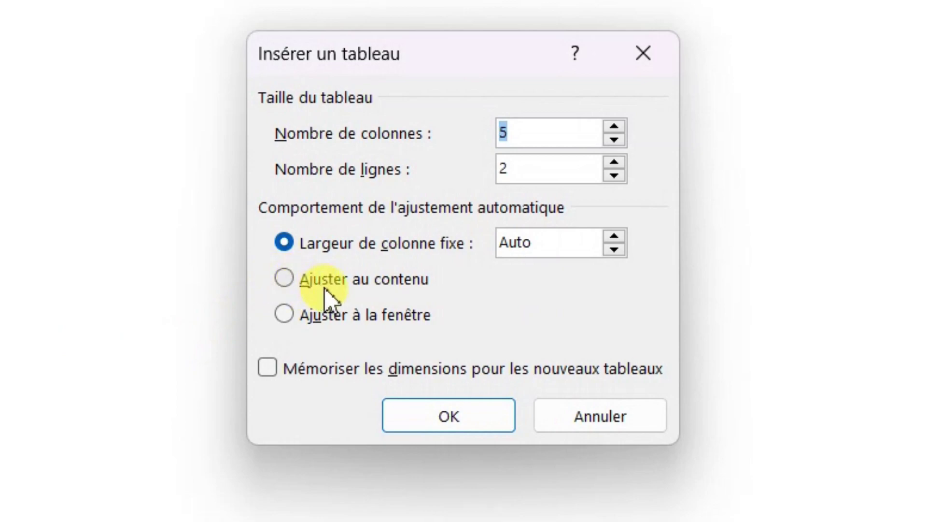
{"action": "left_click", "coordinate": [374, 289]}
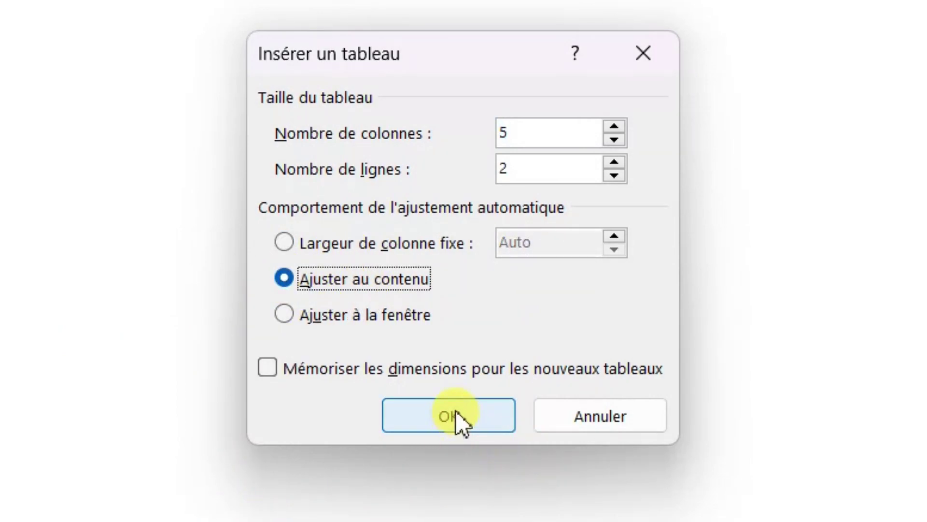
{"action": "left_click", "coordinate": [456, 420]}
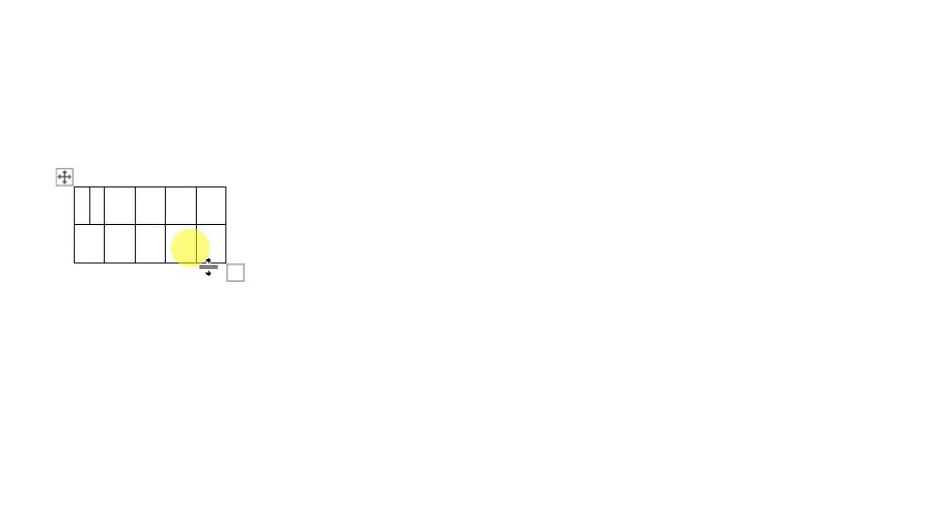
{"action": "type", "text": "bntec"}
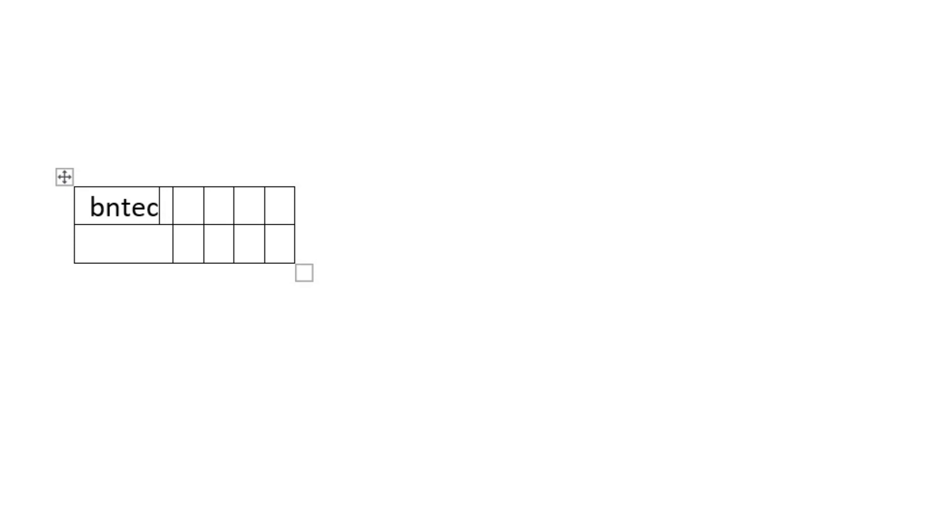
- Delete the whole content-fitted table containing bntec
{"action": "left_click", "coordinate": [64, 177]}
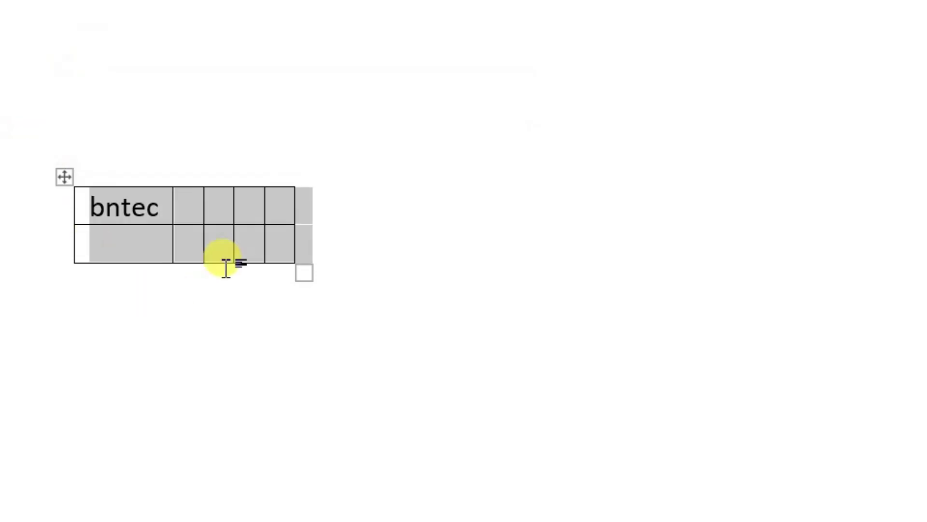
{"action": "left_click", "coordinate": [64, 176]}
{"action": "left_click", "coordinate": [438, 137]}
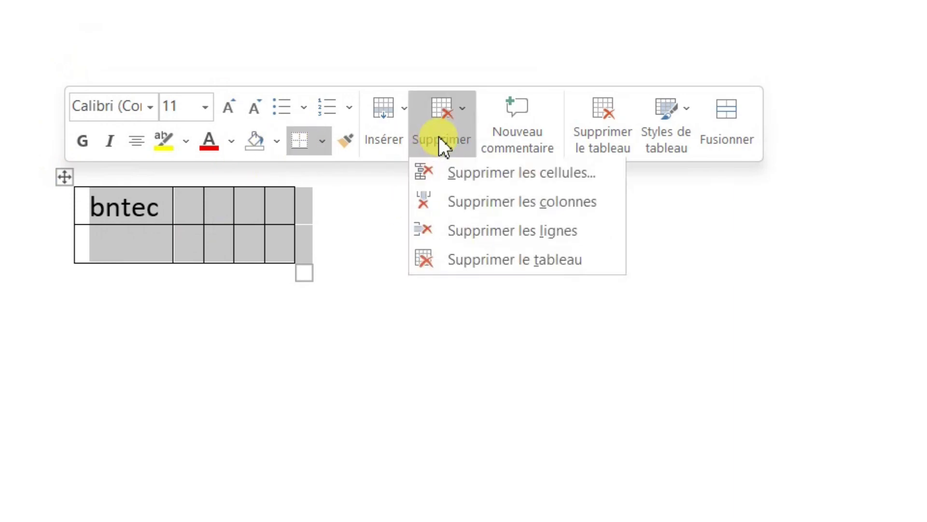
{"action": "left_click", "coordinate": [474, 266]}
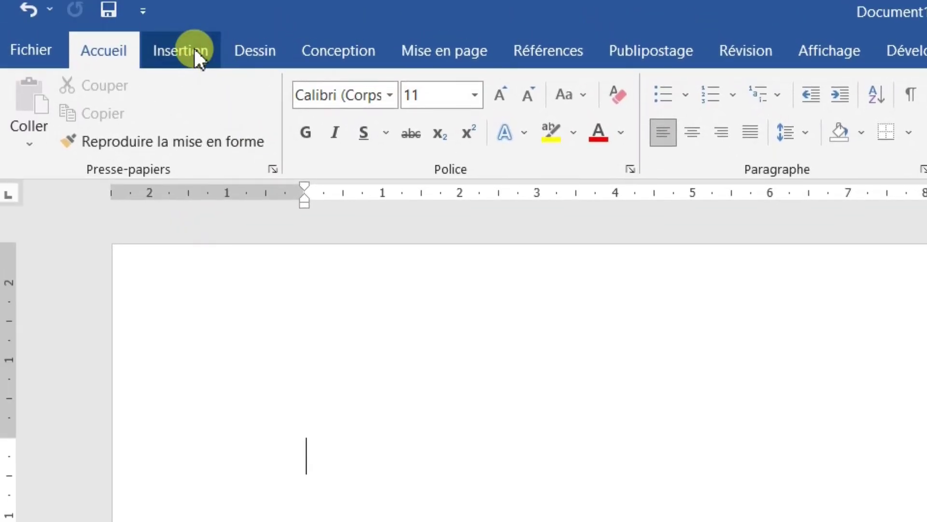
- Insert a table of 5 columns and 2 rows that adjusts to the window width
{"action": "left_click", "coordinate": [196, 55]}
{"action": "left_click", "coordinate": [195, 143]}
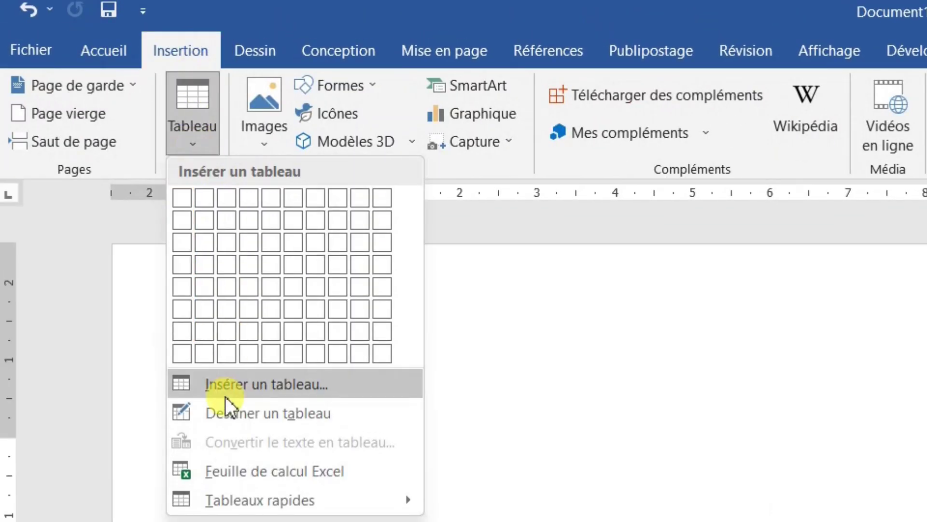
{"action": "left_click", "coordinate": [243, 388]}
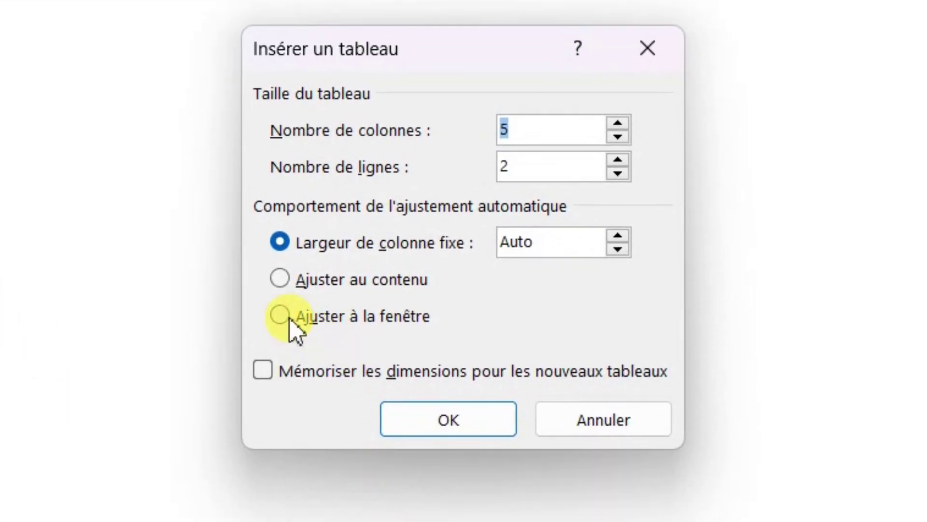
{"action": "left_click", "coordinate": [289, 316]}
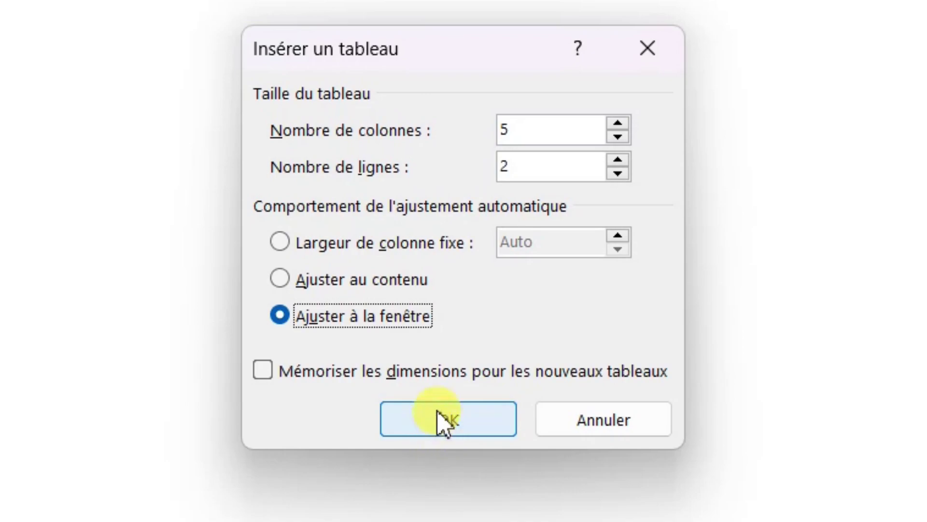
{"action": "left_click", "coordinate": [436, 431]}
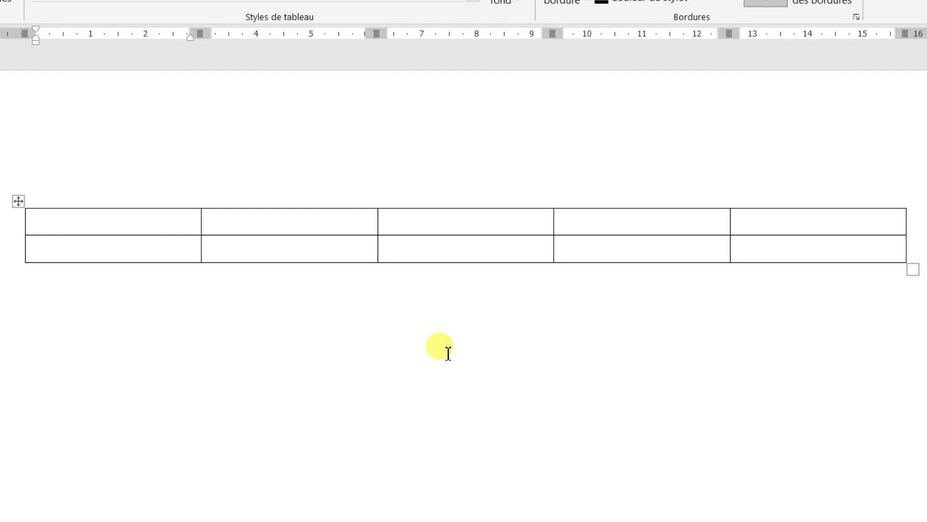
- Select the whole window-width table and delete it from the document
{"action": "left_click", "coordinate": [19, 202]}
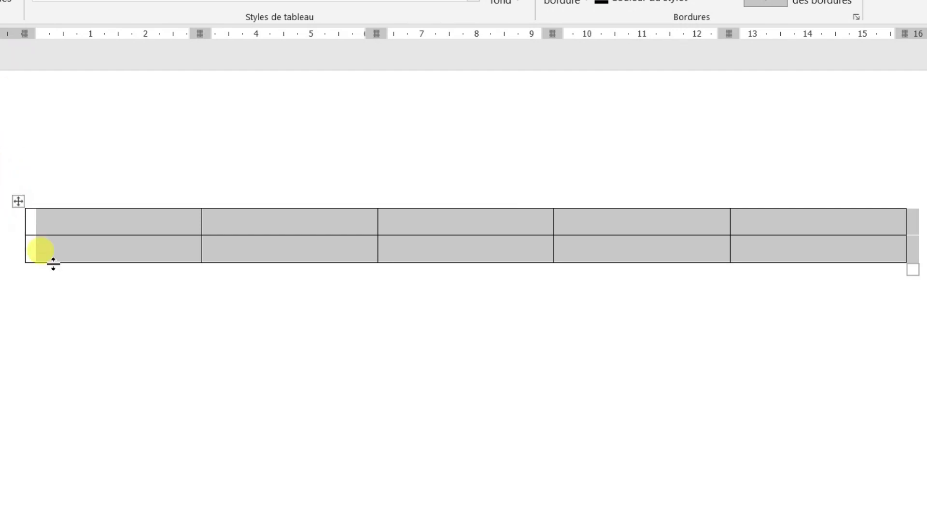
{"action": "left_click", "coordinate": [79, 271]}
{"action": "left_click", "coordinate": [18, 201]}
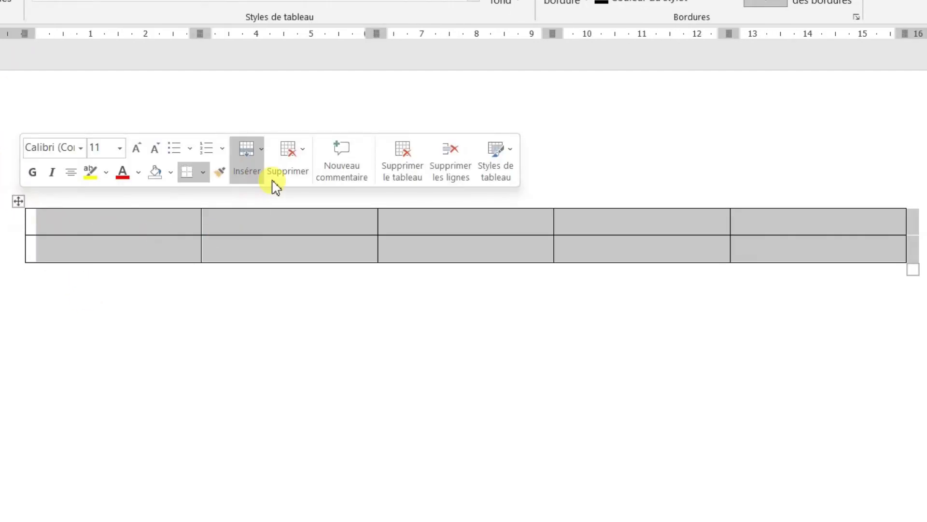
{"action": "left_click", "coordinate": [290, 162]}
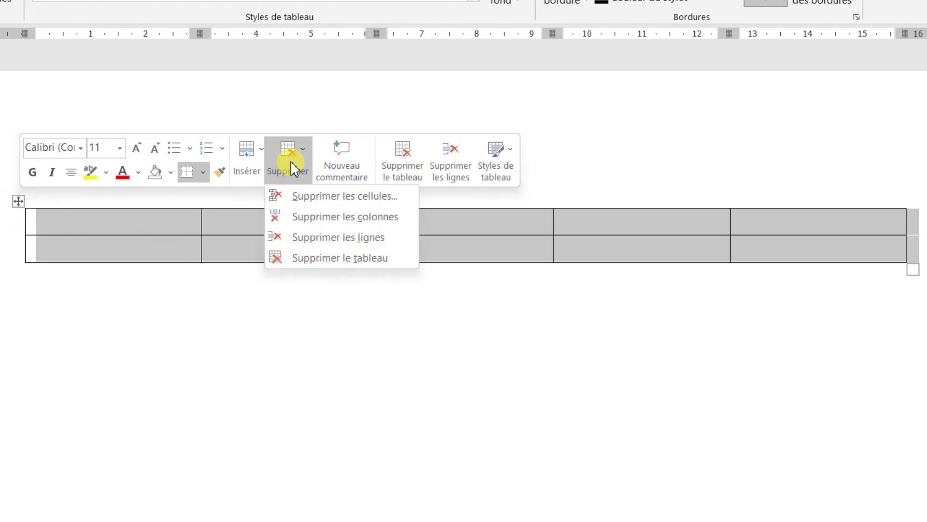
{"action": "left_click", "coordinate": [328, 260]}
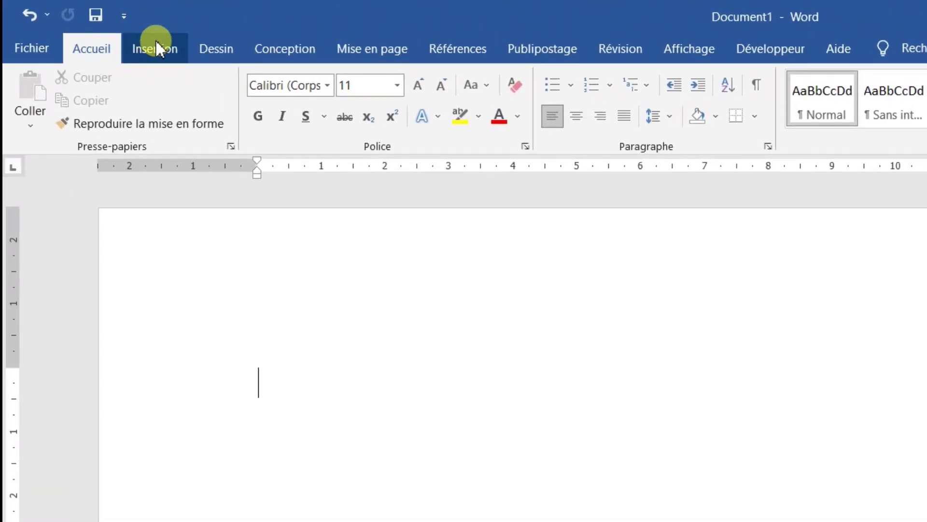
- Draw a one-cell table about 11 cm wide and 2 cm high, with a separate box about 11 by 1.5 cm below it
{"action": "left_click", "coordinate": [155, 48]}
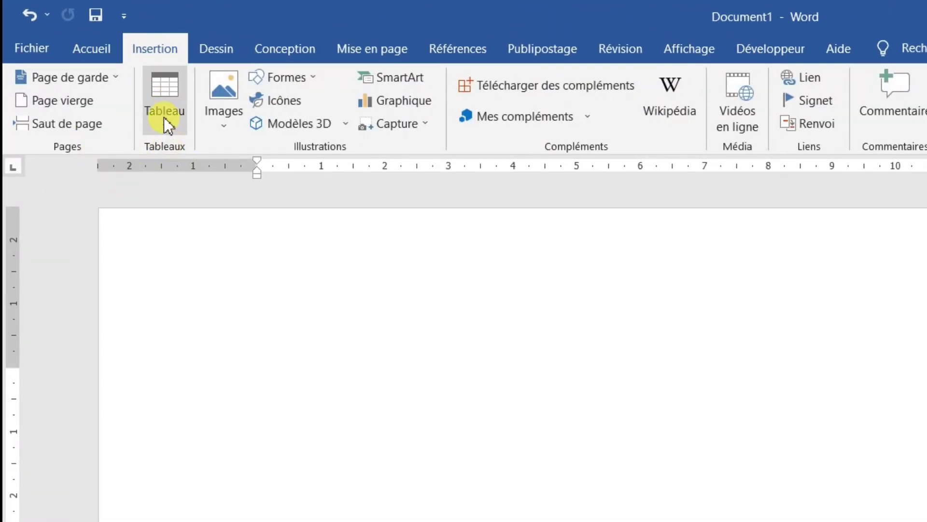
{"action": "left_click", "coordinate": [175, 127]}
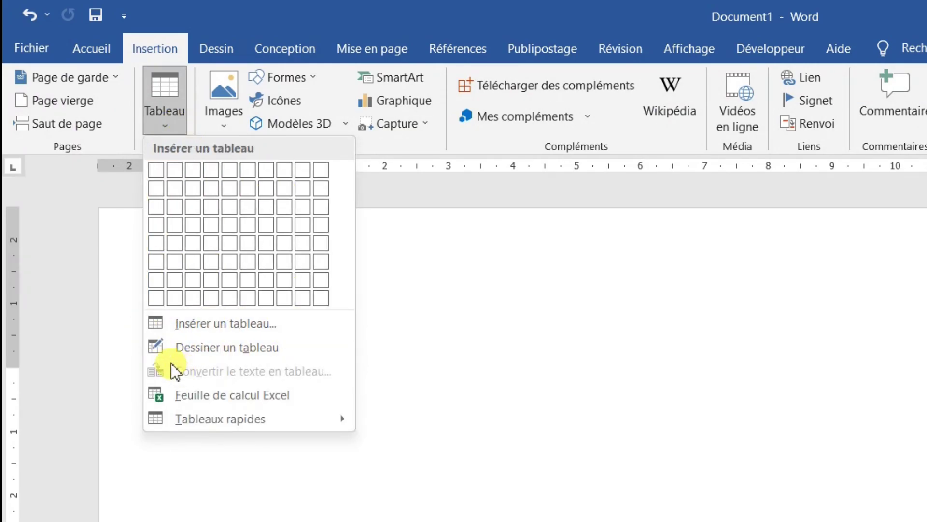
{"action": "left_click", "coordinate": [227, 348]}
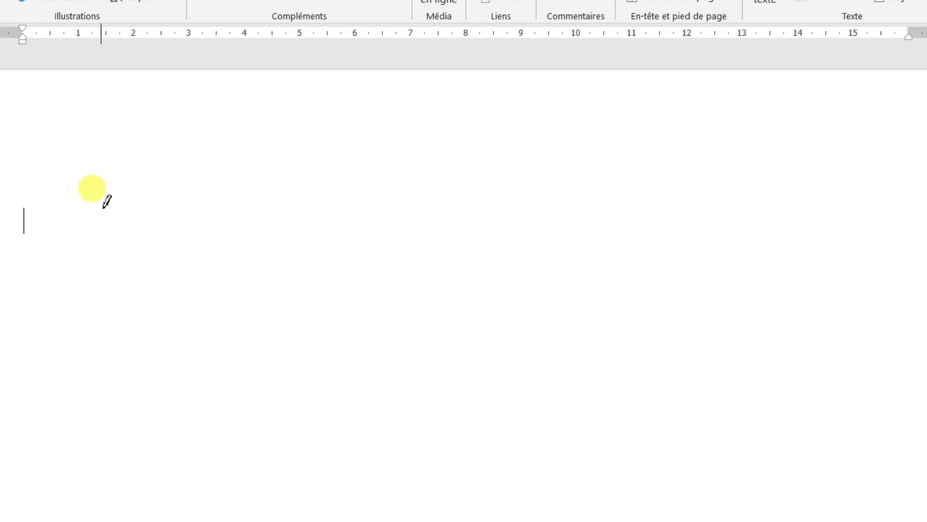
{"action": "mouse_move", "coordinate": [102, 203]}
{"action": "left_mouse_down"}
{"action": "mouse_move", "coordinate": [383, 266]}
{"action": "mouse_move", "coordinate": [813, 312]}
{"action": "mouse_move", "coordinate": [706, 320]}
{"action": "left_mouse_up"}
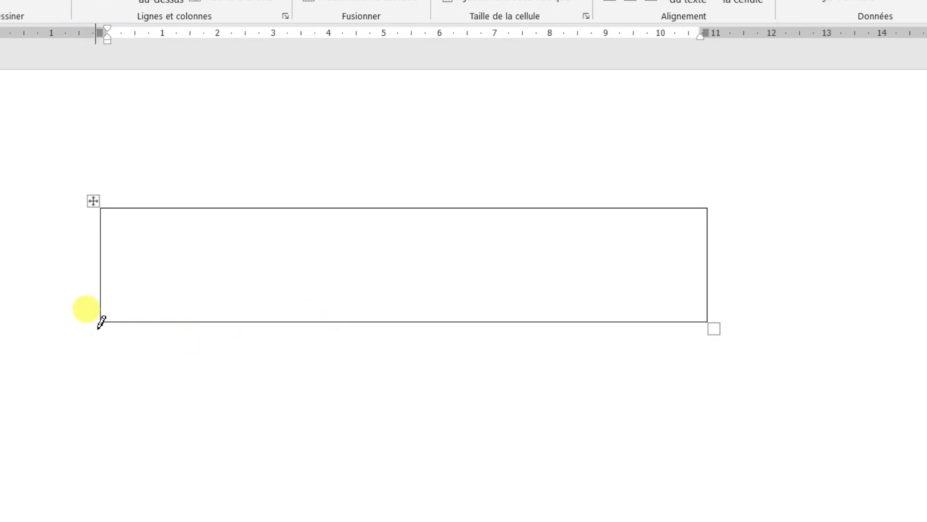
{"action": "mouse_move", "coordinate": [102, 326]}
{"action": "left_mouse_down"}
{"action": "mouse_move", "coordinate": [209, 392]}
{"action": "mouse_move", "coordinate": [658, 416]}
{"action": "mouse_move", "coordinate": [714, 407]}
{"action": "left_mouse_up"}
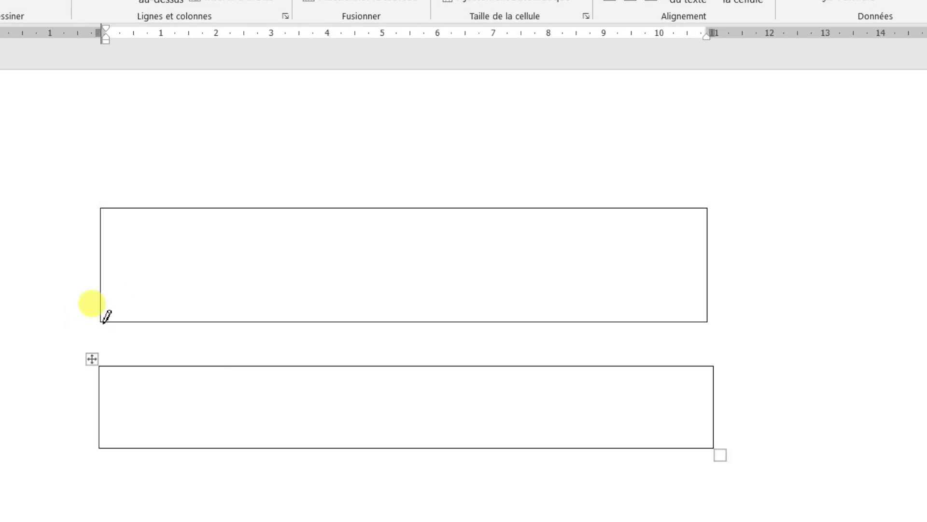
- Extend the upper drawn table with two rows beneath it and a full-height cell about 1.9 cm wide along its right edge
{"action": "mouse_move", "coordinate": [101, 321]}
{"action": "left_mouse_down"}
{"action": "mouse_move", "coordinate": [190, 362]}
{"action": "mouse_move", "coordinate": [694, 367]}
{"action": "mouse_move", "coordinate": [708, 354]}
{"action": "mouse_move", "coordinate": [721, 367]}
{"action": "mouse_move", "coordinate": [714, 407]}
{"action": "left_mouse_up"}
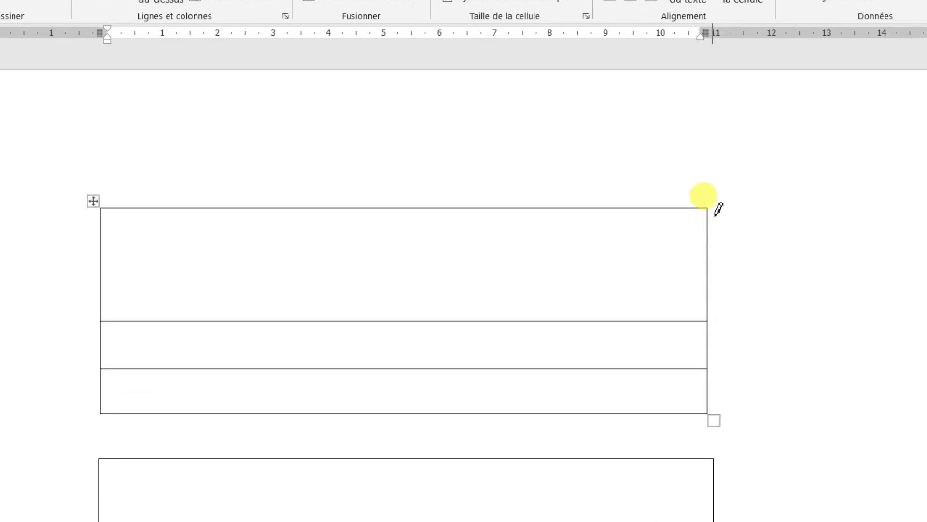
{"action": "mouse_move", "coordinate": [713, 212]}
{"action": "left_mouse_down"}
{"action": "mouse_move", "coordinate": [767, 288]}
{"action": "mouse_move", "coordinate": [816, 415]}
{"action": "left_mouse_up"}
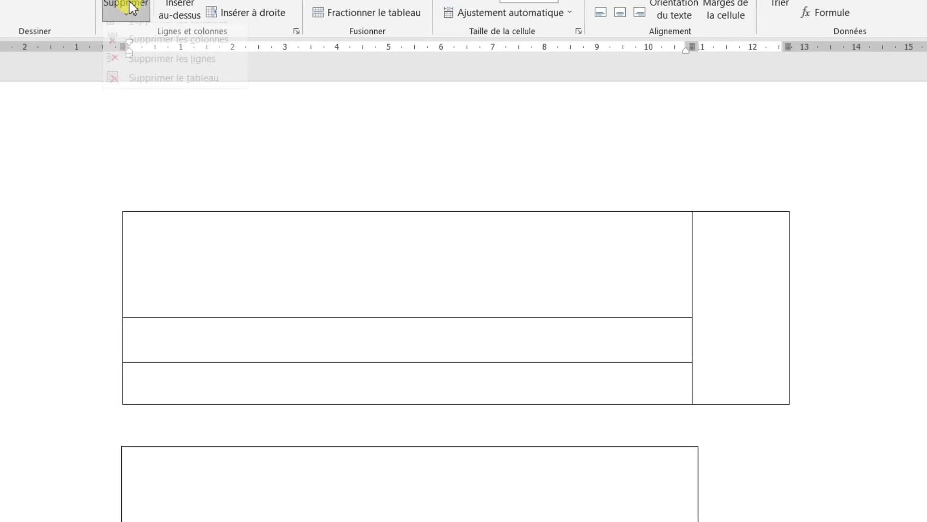
- Delete both hand-drawn tables from the document
{"action": "left_click", "coordinate": [197, 65]}
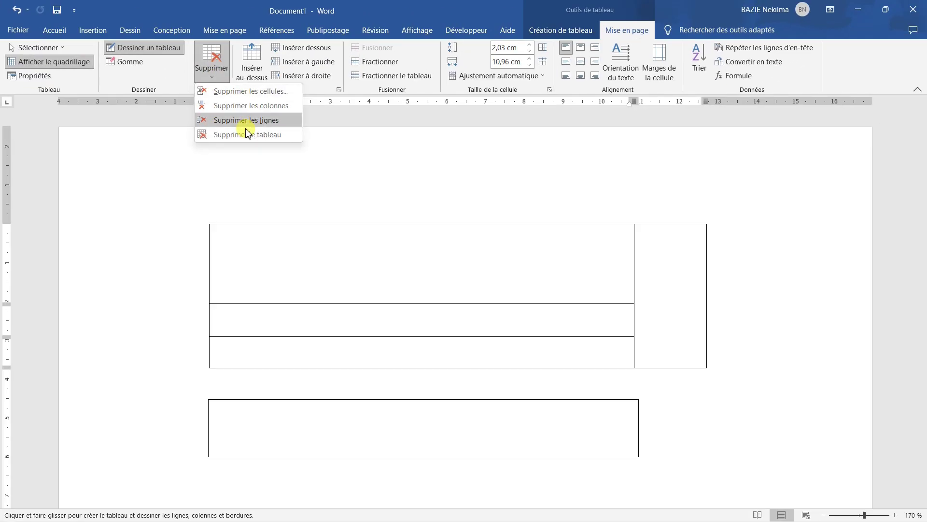
{"action": "left_click", "coordinate": [246, 134]}
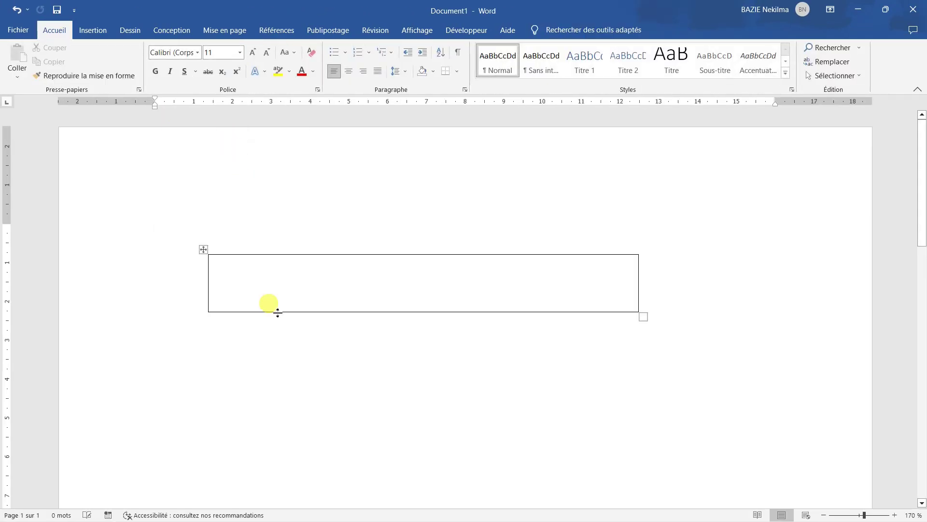
{"action": "left_click", "coordinate": [203, 249]}
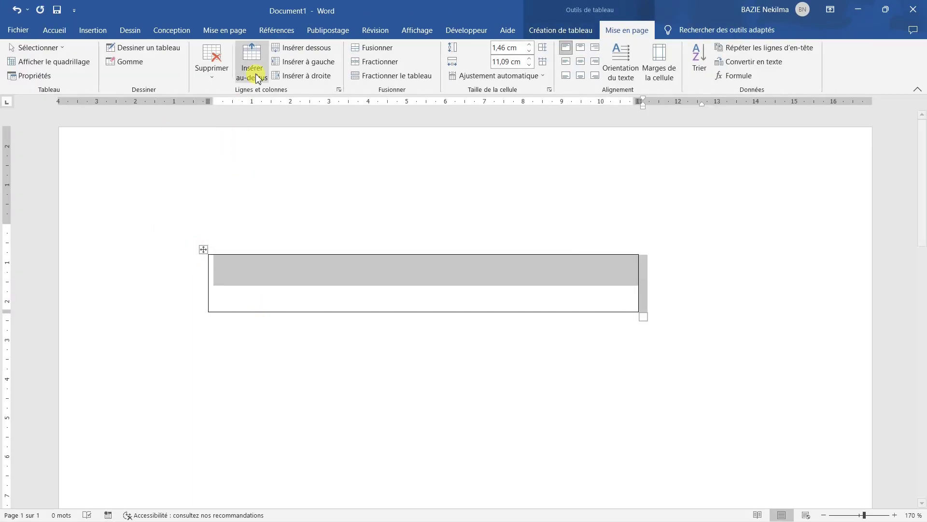
{"action": "left_click", "coordinate": [209, 78]}
{"action": "left_click", "coordinate": [224, 135]}
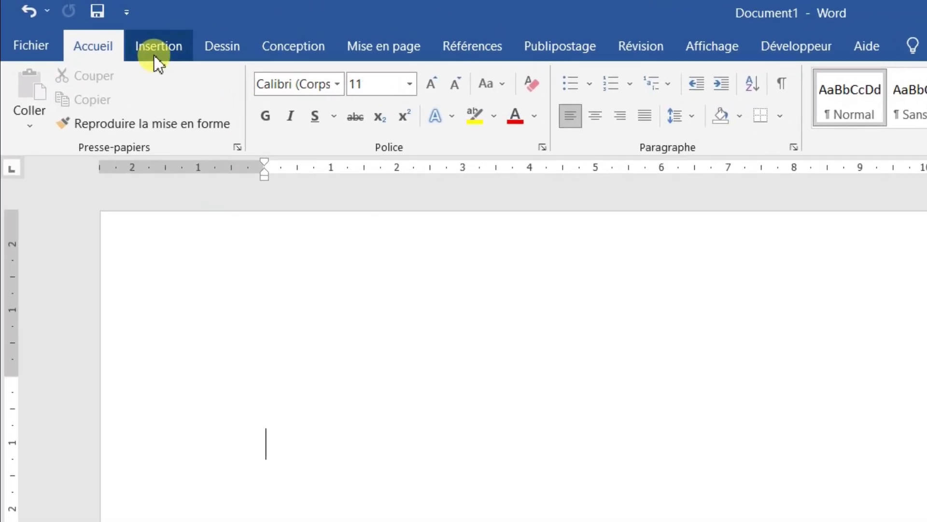
- Insert an embedded Excel spreadsheet into the empty document
{"action": "left_click", "coordinate": [155, 54]}
{"action": "left_click", "coordinate": [158, 126]}
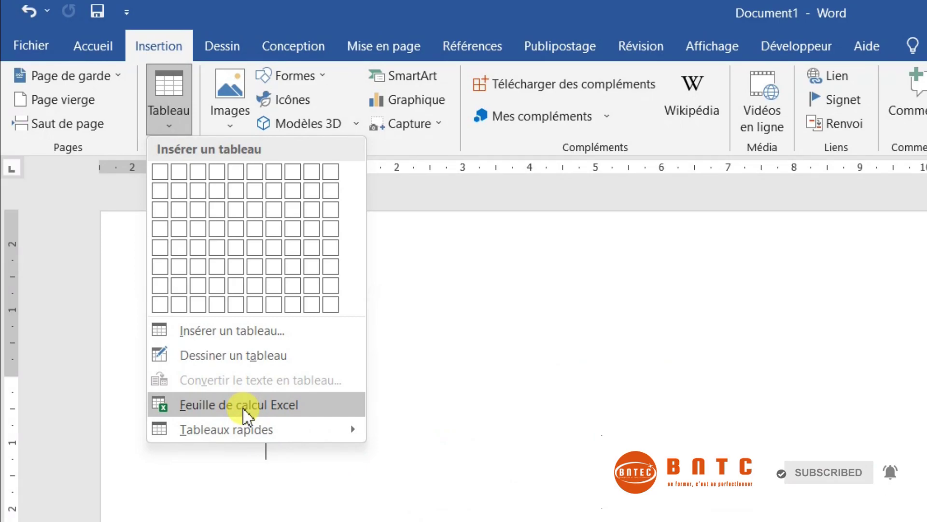
{"action": "left_click", "coordinate": [242, 408]}
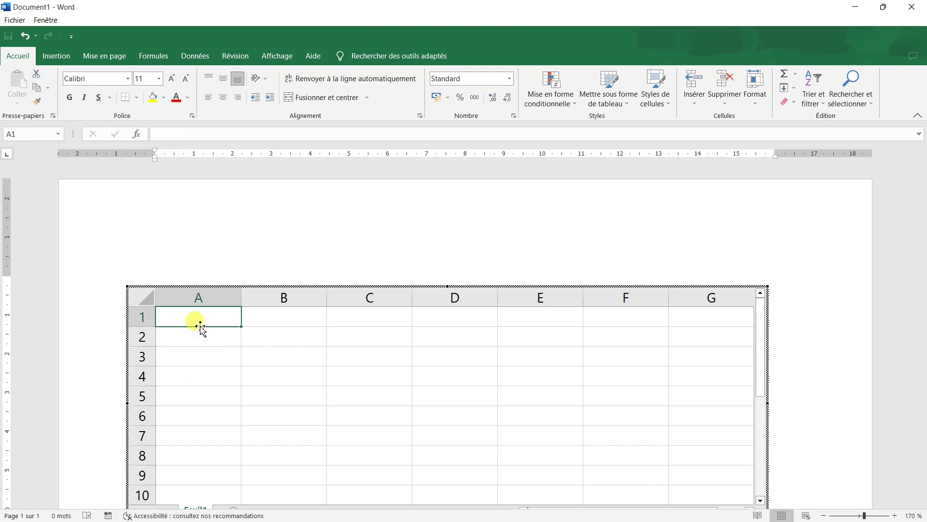
- Enter 12 in cell A1 and 12 in cell B1 of the embedded spreadsheet
{"action": "type", "text": "12"}
{"action": "left_click", "coordinate": [266, 322]}
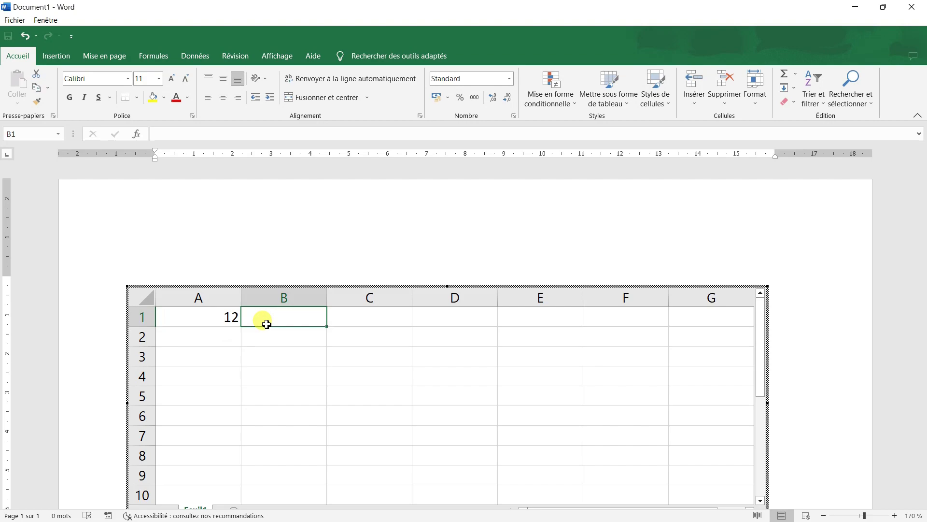
{"action": "type", "text": "12"}
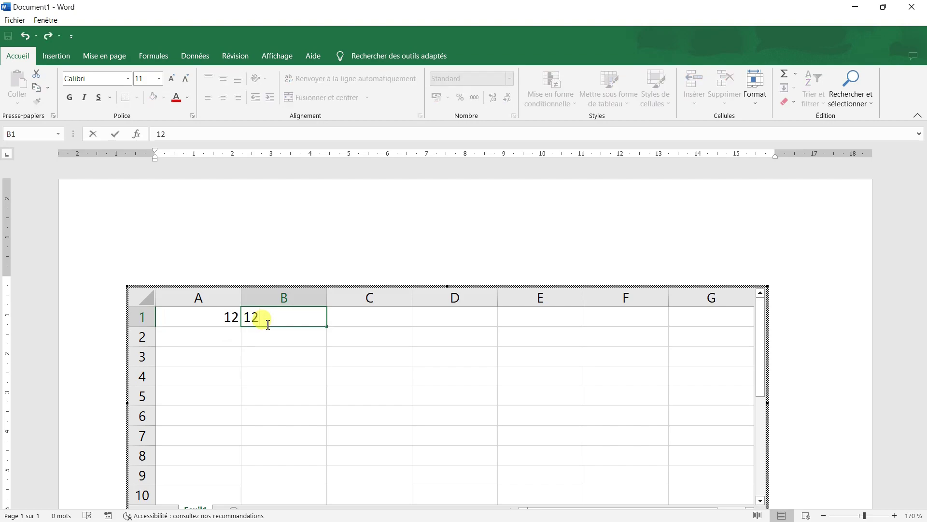
- Sum cells A1:B1 into cell C1 of the embedded spreadsheet with the automatic SOMME function
{"action": "left_click", "coordinate": [162, 57]}
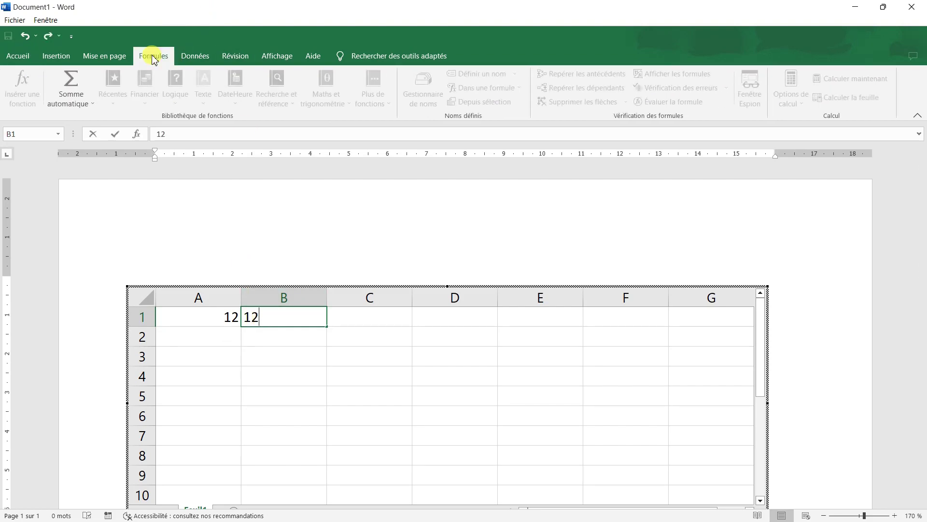
{"action": "left_click", "coordinate": [72, 99]}
{"action": "left_click", "coordinate": [77, 116]}
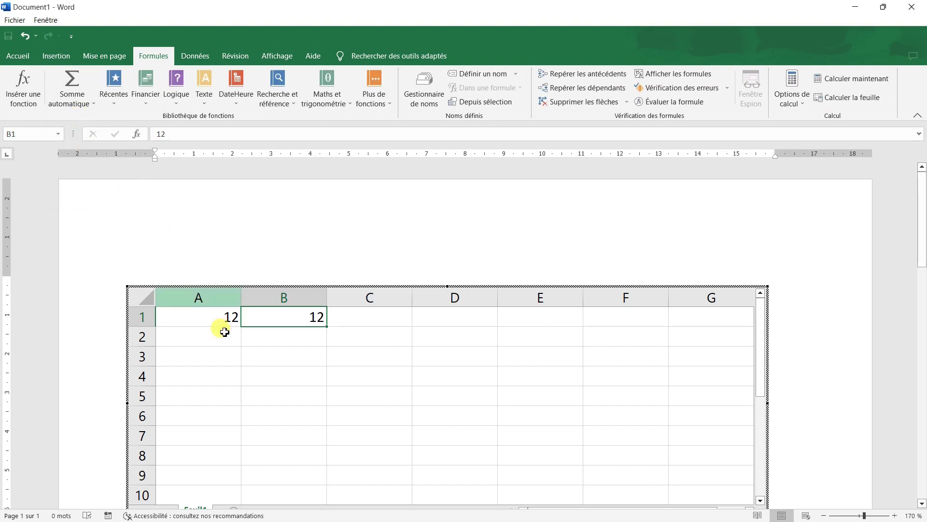
{"action": "left_click", "coordinate": [275, 344]}
{"action": "left_click", "coordinate": [358, 319]}
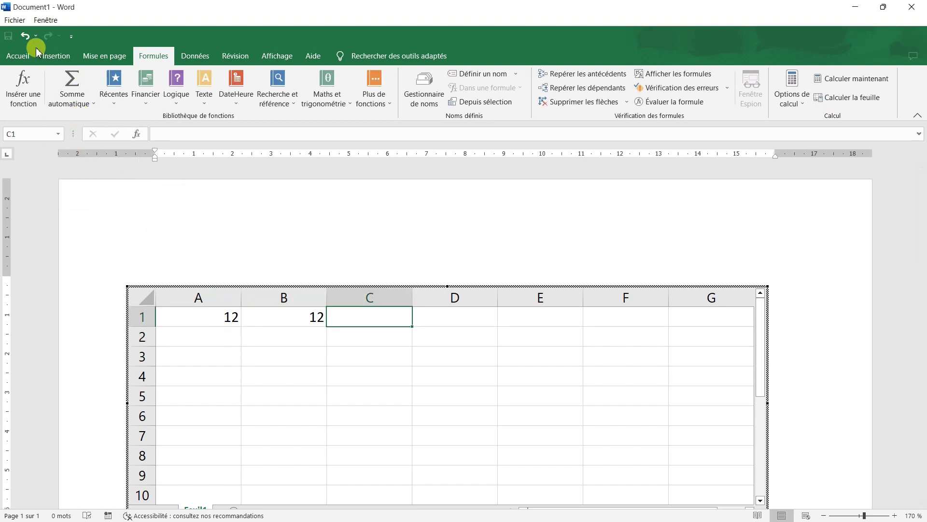
{"action": "left_click", "coordinate": [74, 95]}
{"action": "left_click", "coordinate": [78, 118]}
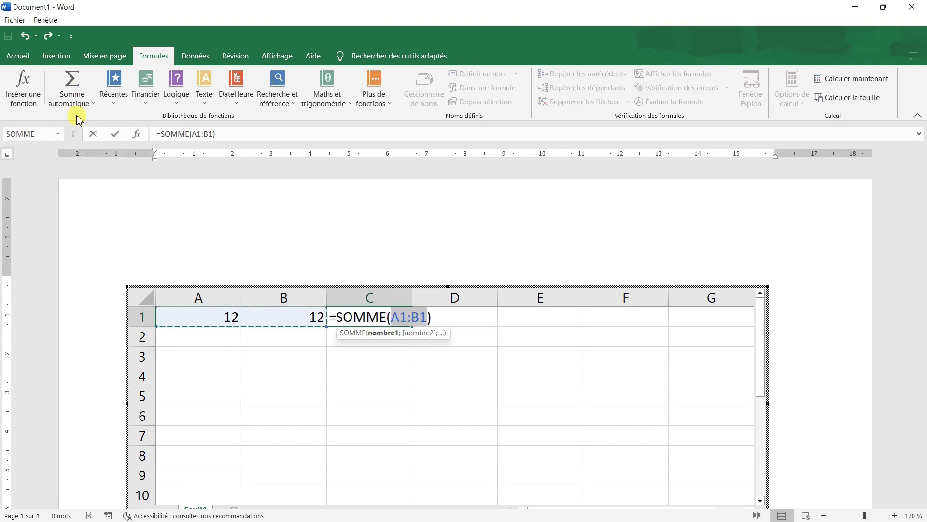
{"action": "key", "text": "Return"}
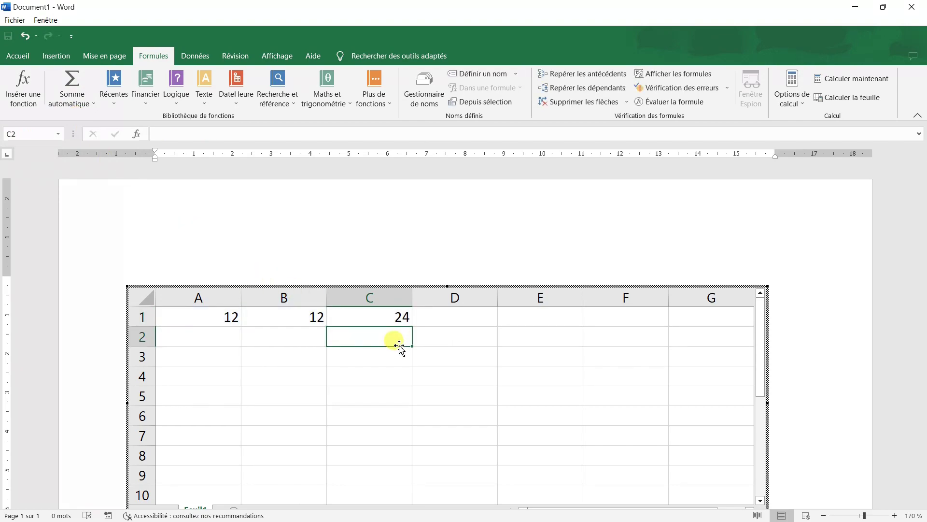
- Exit spreadsheet editing and delete the embedded Excel spreadsheet from the document
{"action": "left_click", "coordinate": [331, 261]}
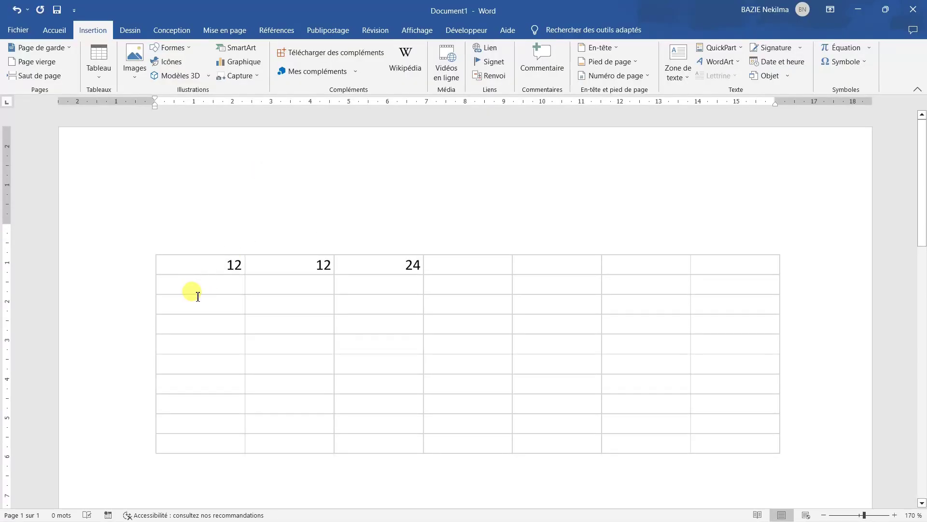
{"action": "left_click", "coordinate": [158, 265]}
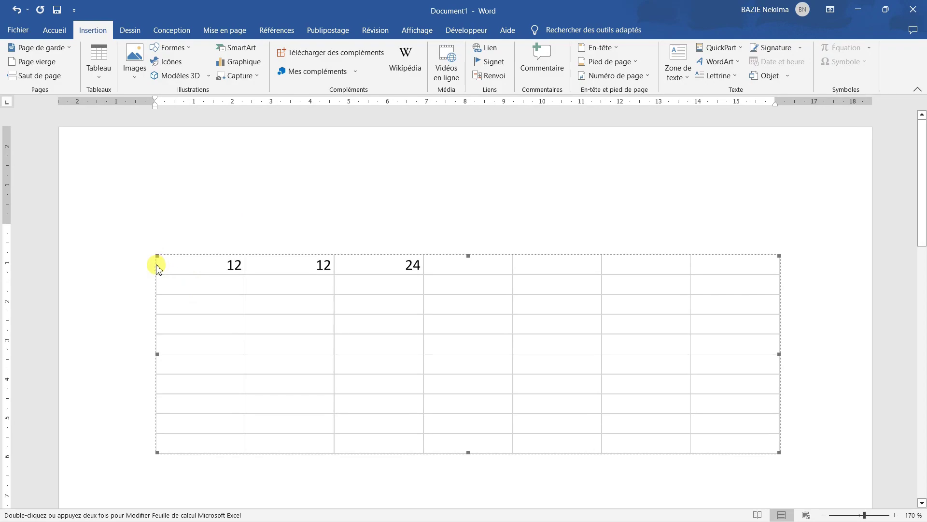
{"action": "key", "text": "Delete"}
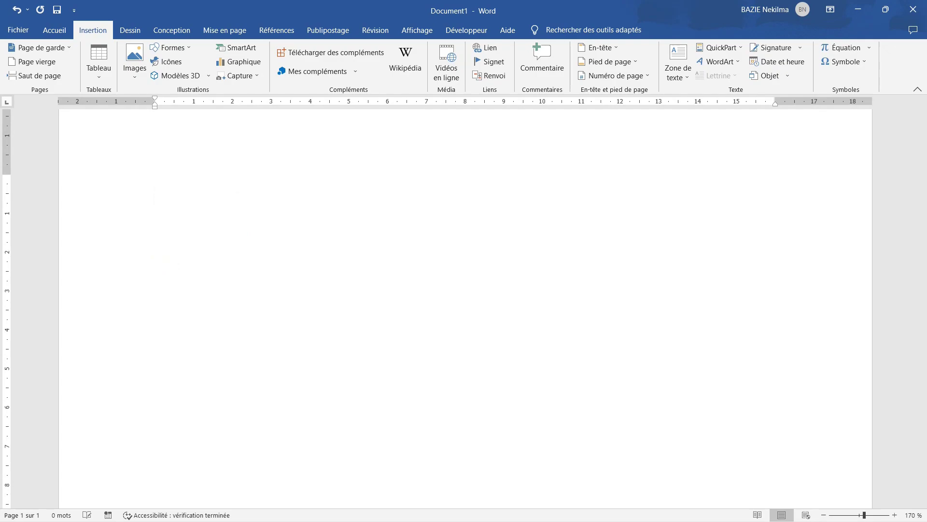
- Open the gallery of predefined quick tables (Tableaux rapides) for the empty document
{"action": "right_click", "coordinate": [189, 216]}
{"action": "left_click", "coordinate": [99, 72]}
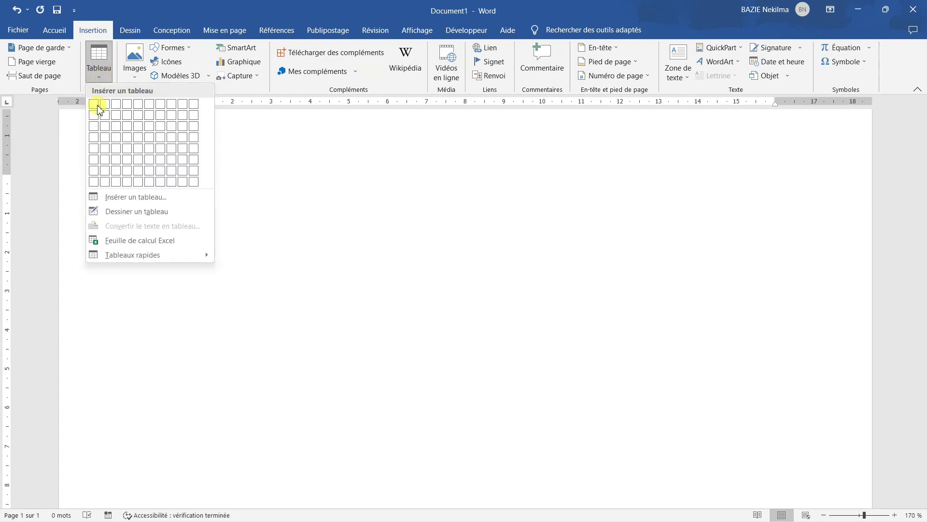
{"action": "mouse_move", "coordinate": [126, 263]}
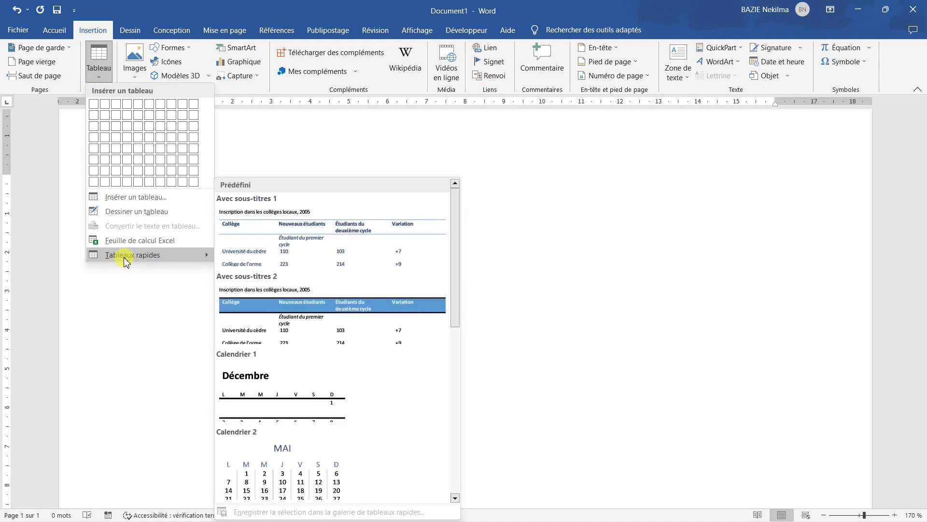